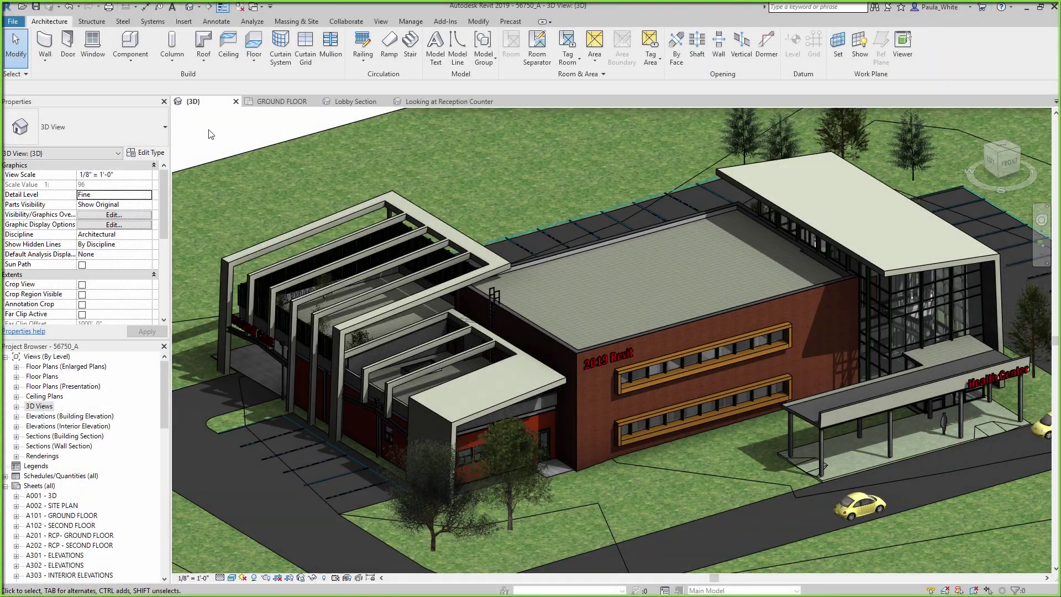
Step: Upload 56750_A via BIM 360 to Small Medical Center > Project Files > Architecture and initiate collaboration
click(337, 24)
click(98, 53)
click(432, 336)
click(560, 394)
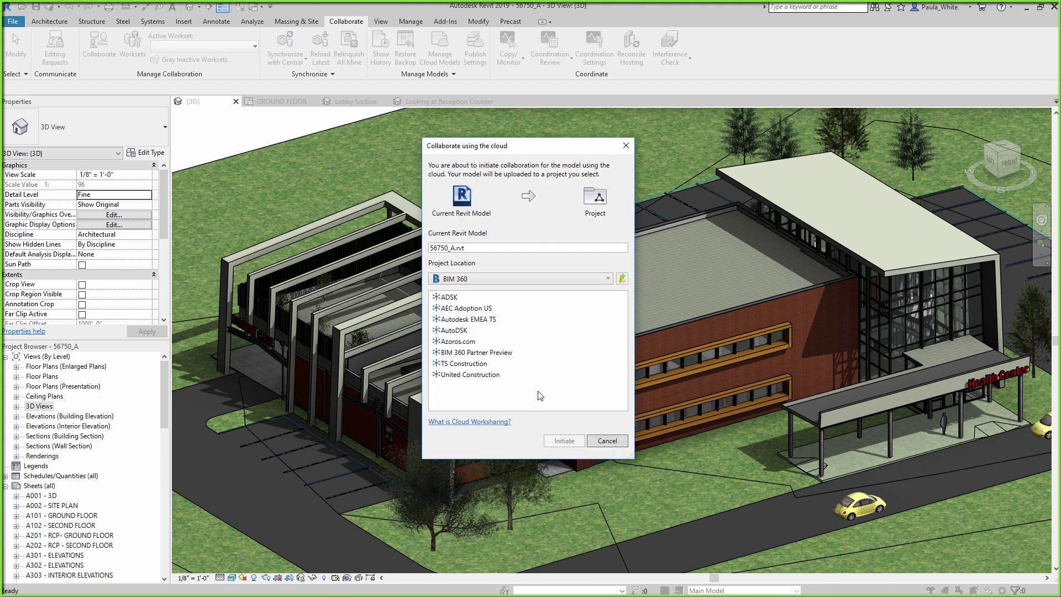
double_click(526, 353)
click(491, 333)
double_click(489, 330)
double_click(481, 309)
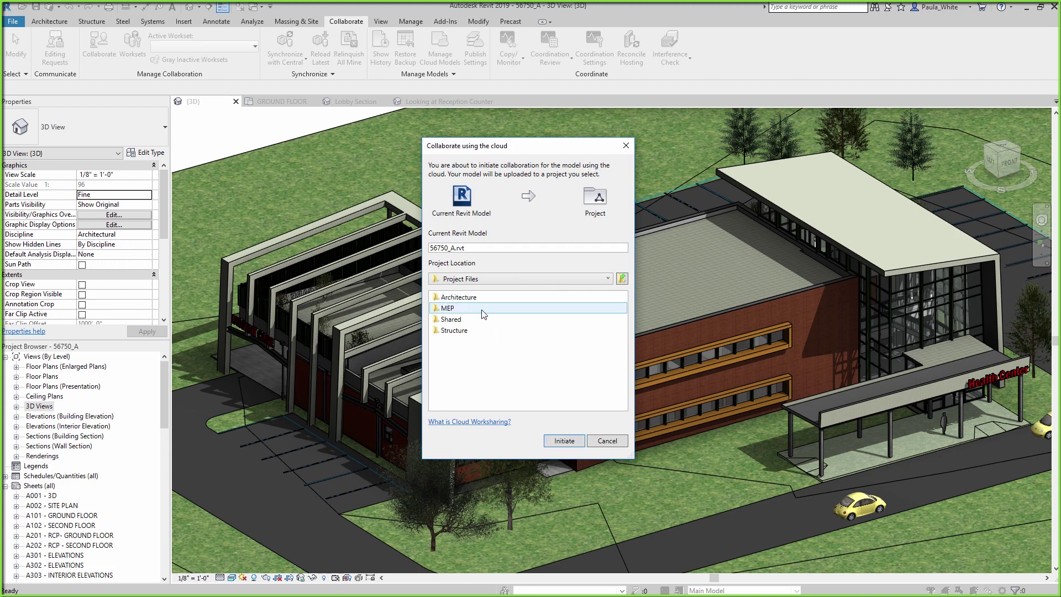
click(485, 299)
double_click(485, 299)
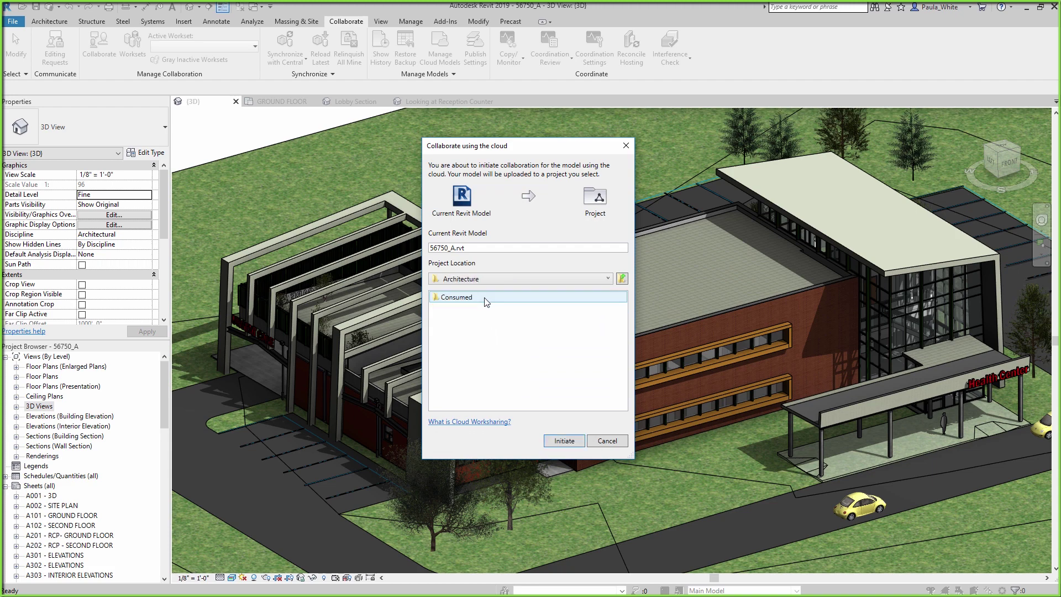
click(561, 440)
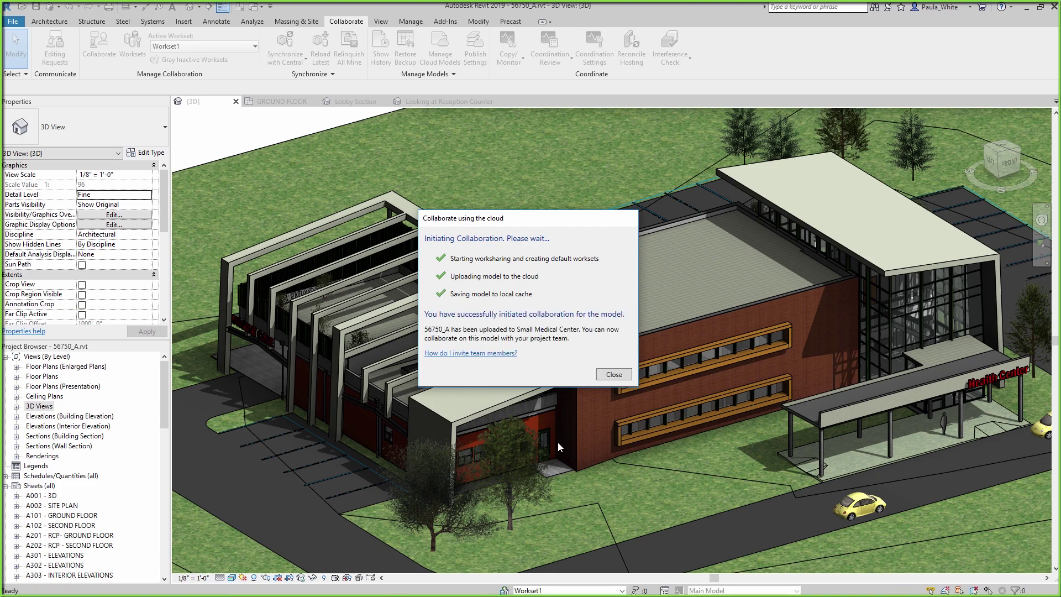
click(606, 376)
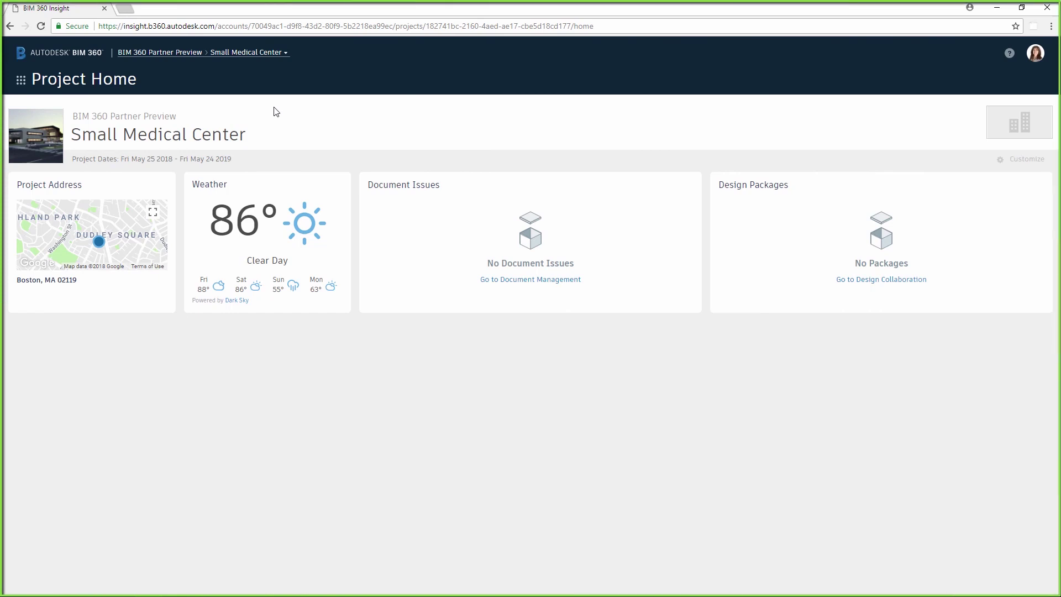
Step: In Document Management, open the Architecture folder and show 56750_A.rvt and Consumed as thumbnails
click(22, 81)
click(117, 131)
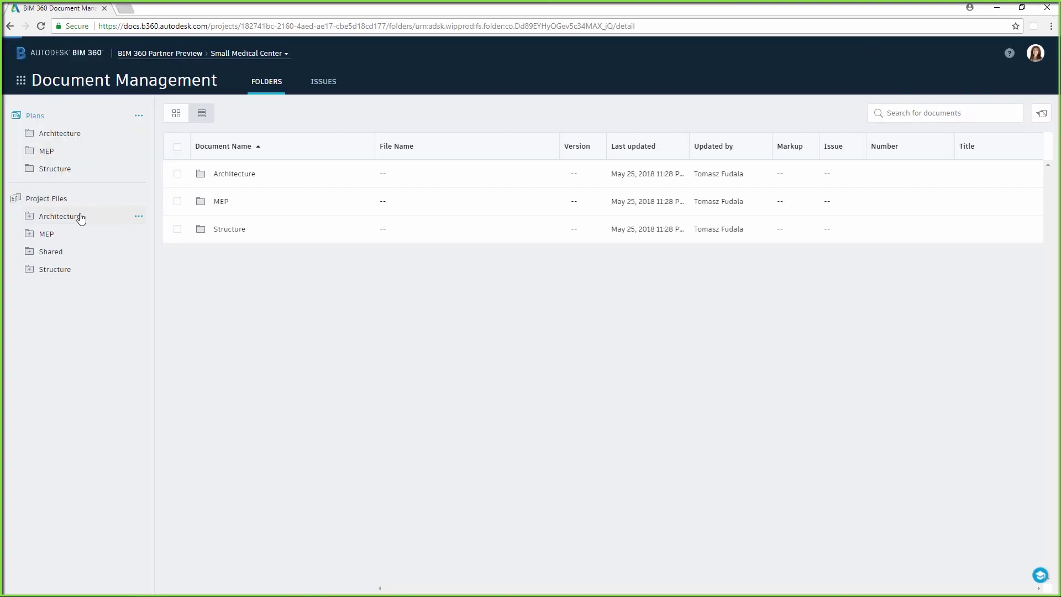
click(79, 216)
click(176, 116)
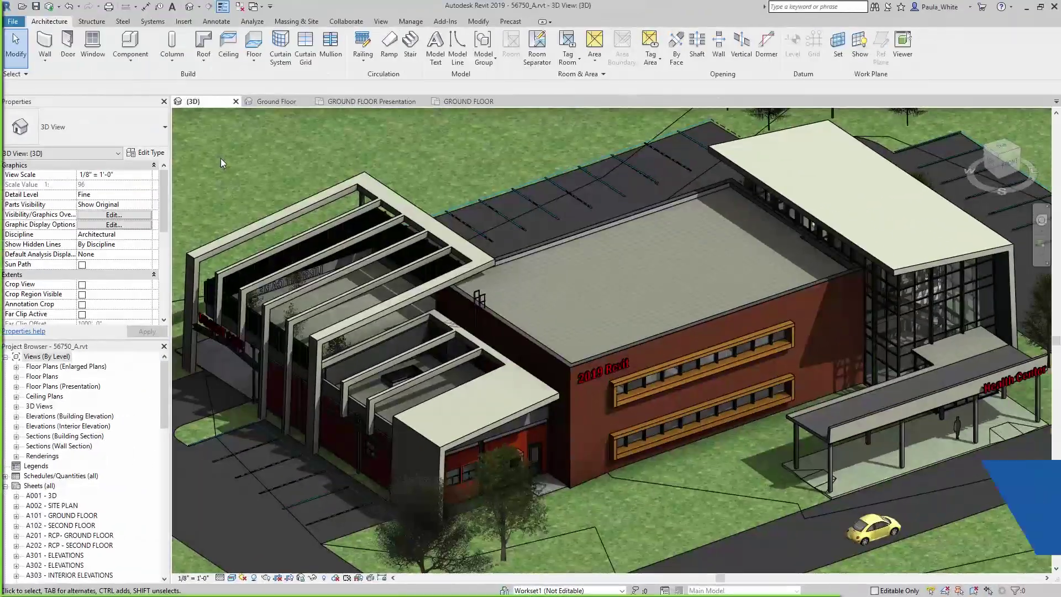
Step: Open the plain GROUND FLOOR plan and zoom in on the exam rooms
click(273, 102)
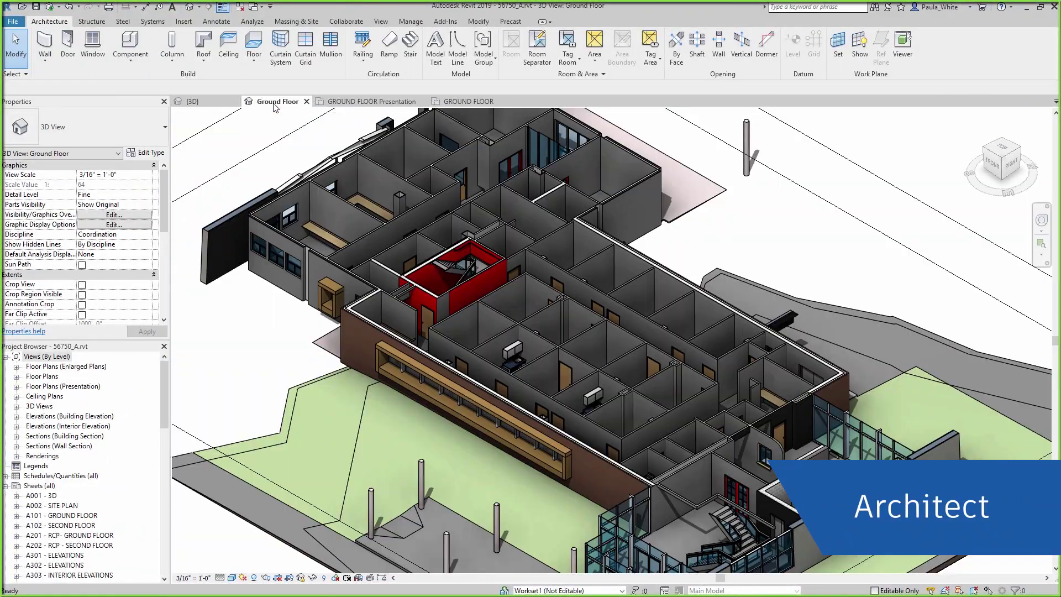
click(345, 105)
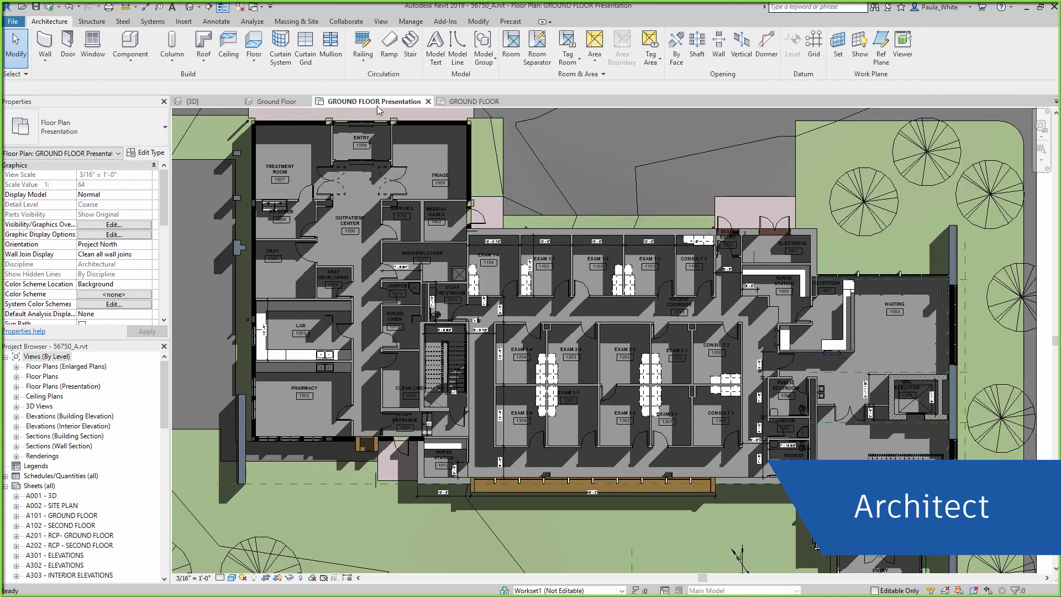
click(471, 102)
scroll(602, 355, up, 5)
Step: Drag the vertical wall chain beside Exam 2-1 to the right to widen it
click(376, 362)
key(Escape)
click(67, 44)
key(Escape)
key(Escape)
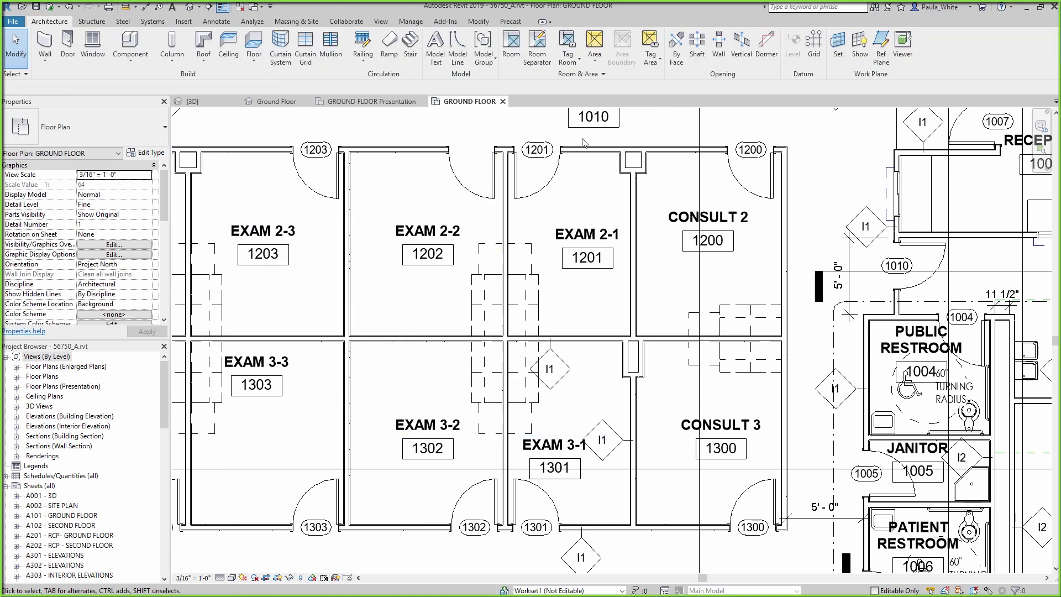
key(Tab)
click(633, 248)
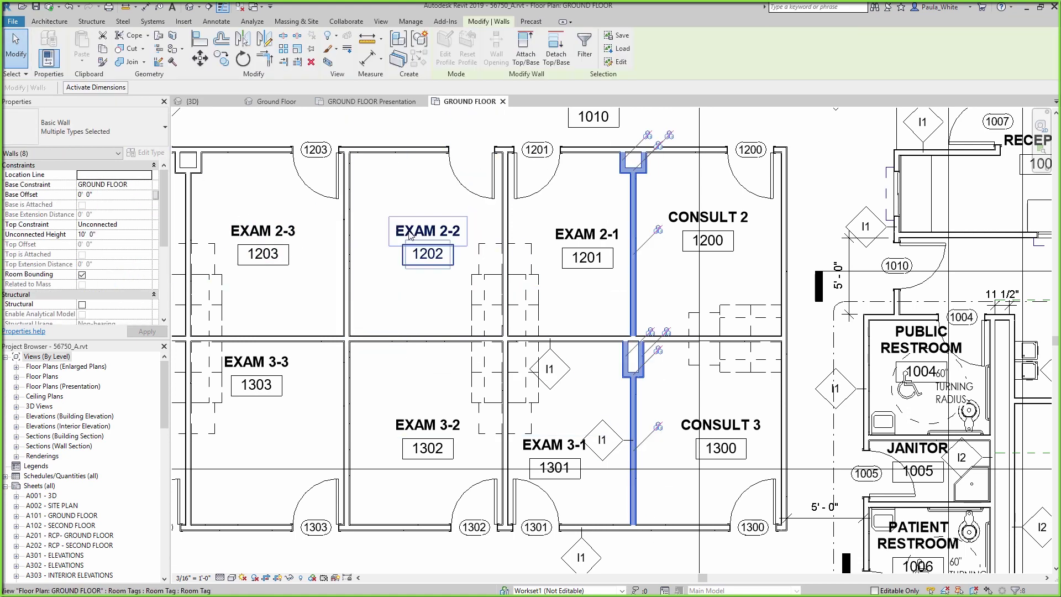
drag(632, 287, 648, 288)
click(583, 304)
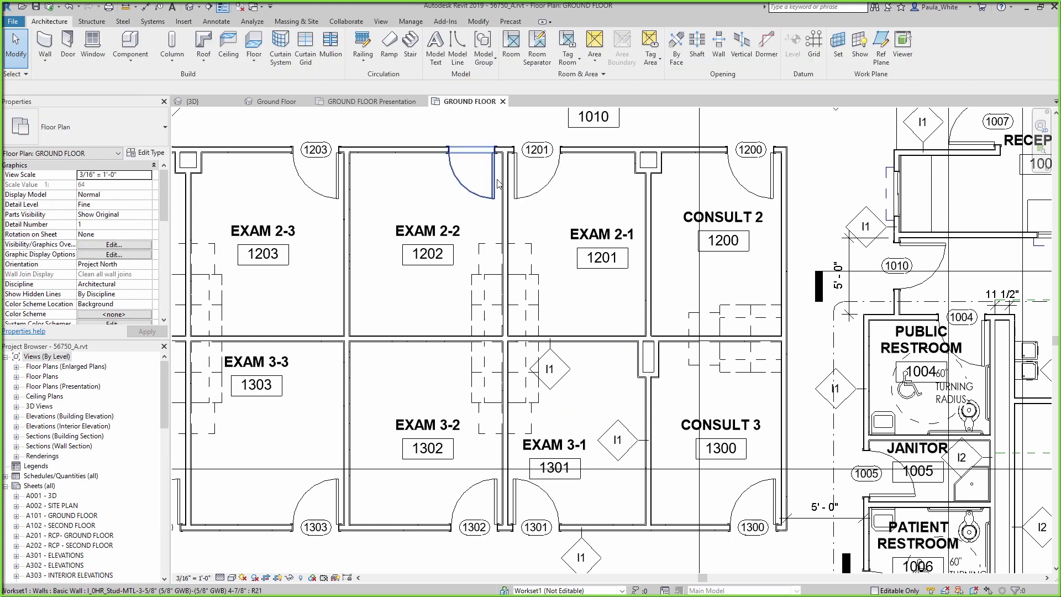
Step: Add GROUND FLOOR Presentation to the Set 3 - Ground Floor publish set and save
click(346, 21)
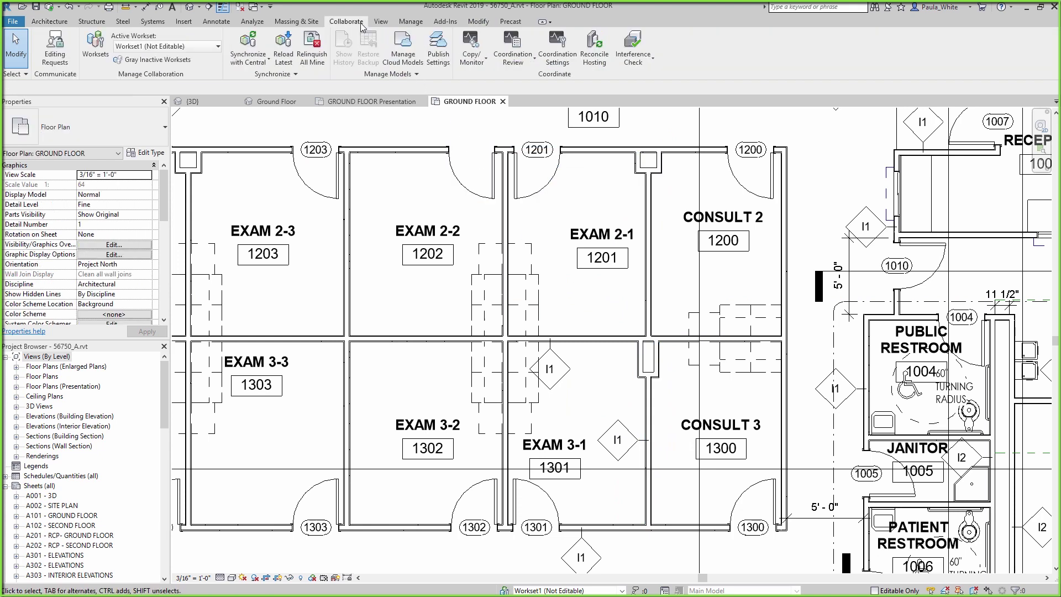
click(436, 55)
click(469, 209)
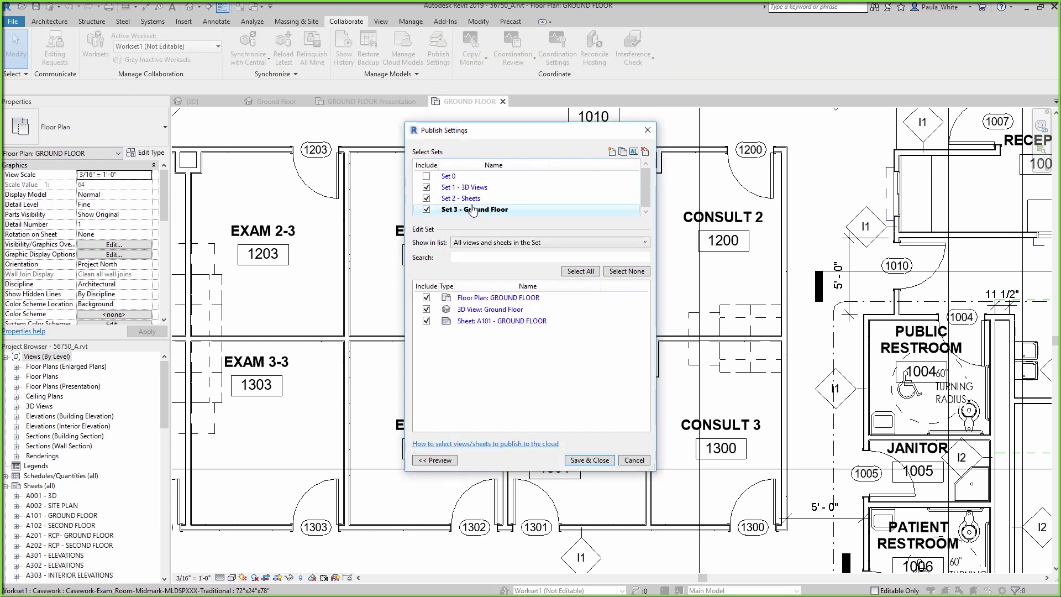
click(547, 242)
click(498, 327)
click(512, 258)
text(ground)
click(427, 308)
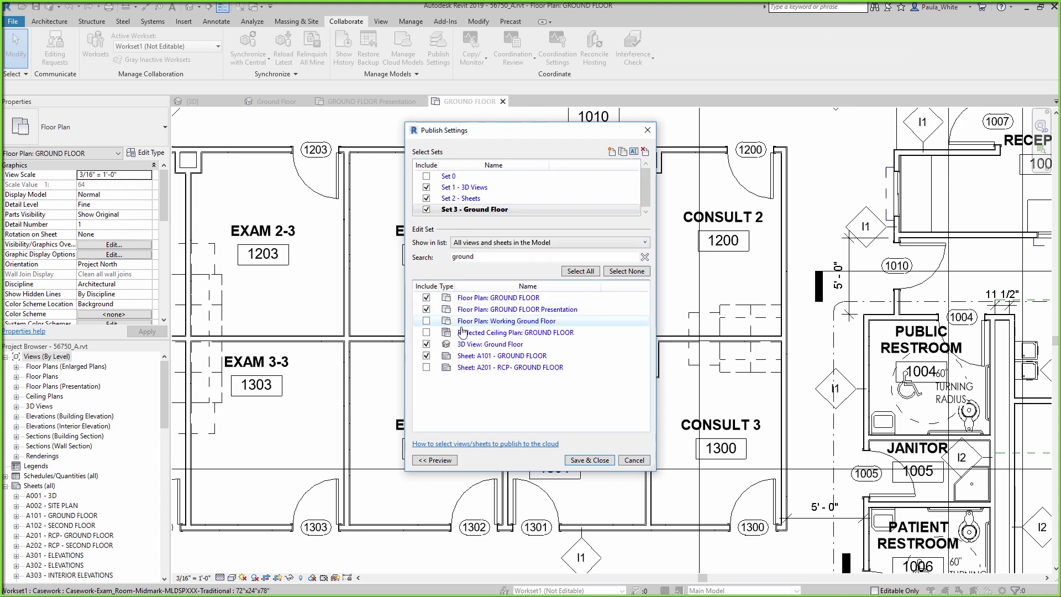
click(584, 461)
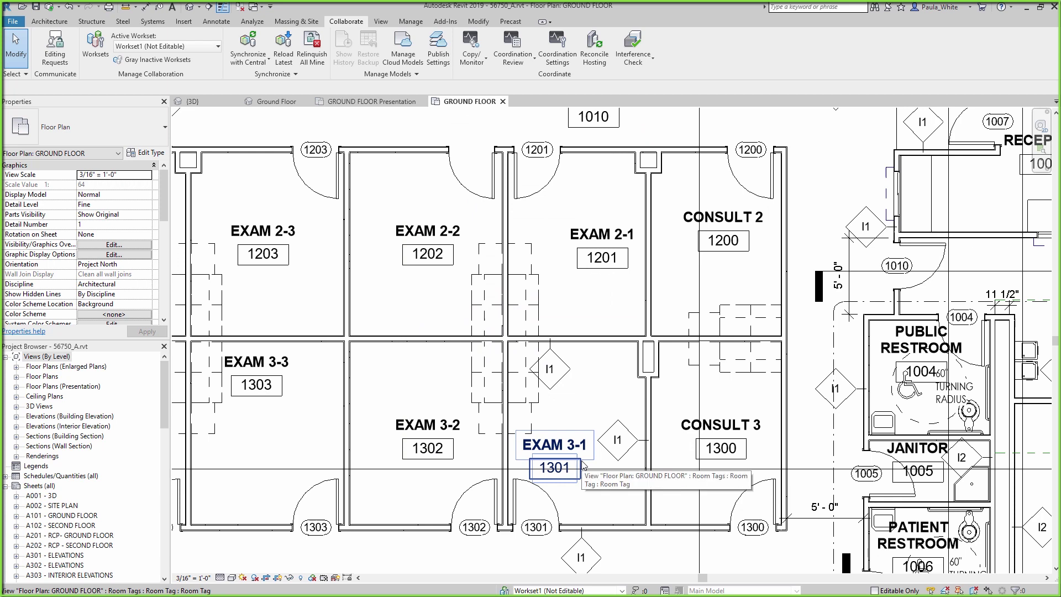
Step: Synchronize the model to BIM 360 and publish 56750_A.rvt in Small Medical Center
click(250, 51)
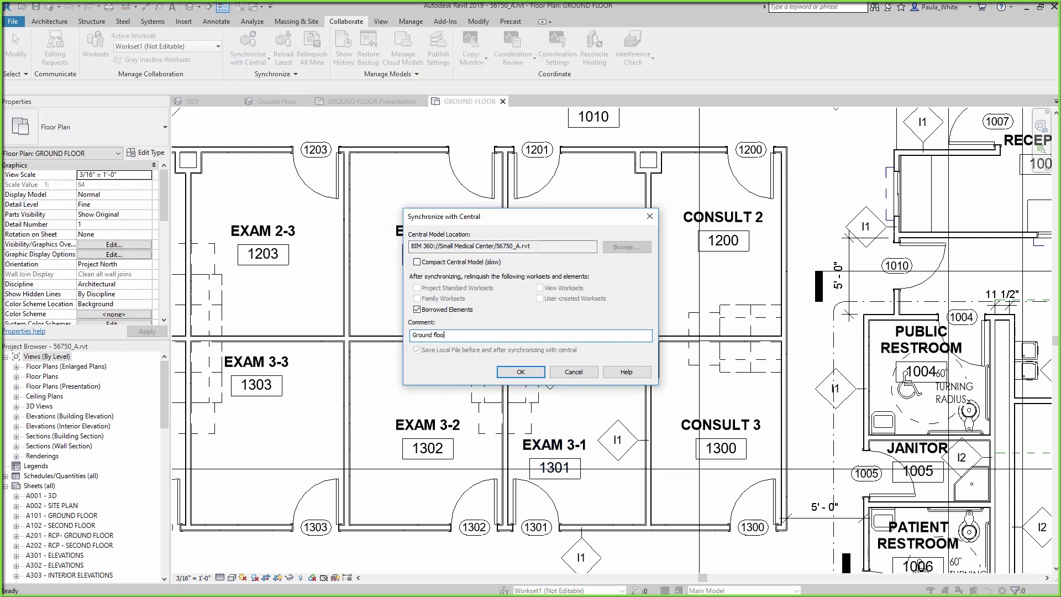
click(521, 371)
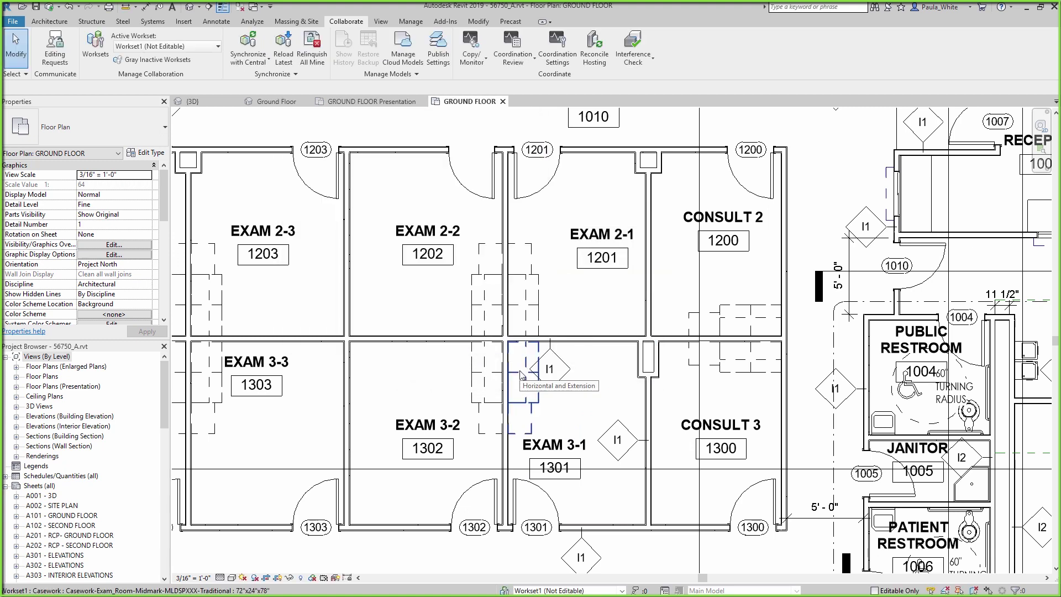
click(403, 49)
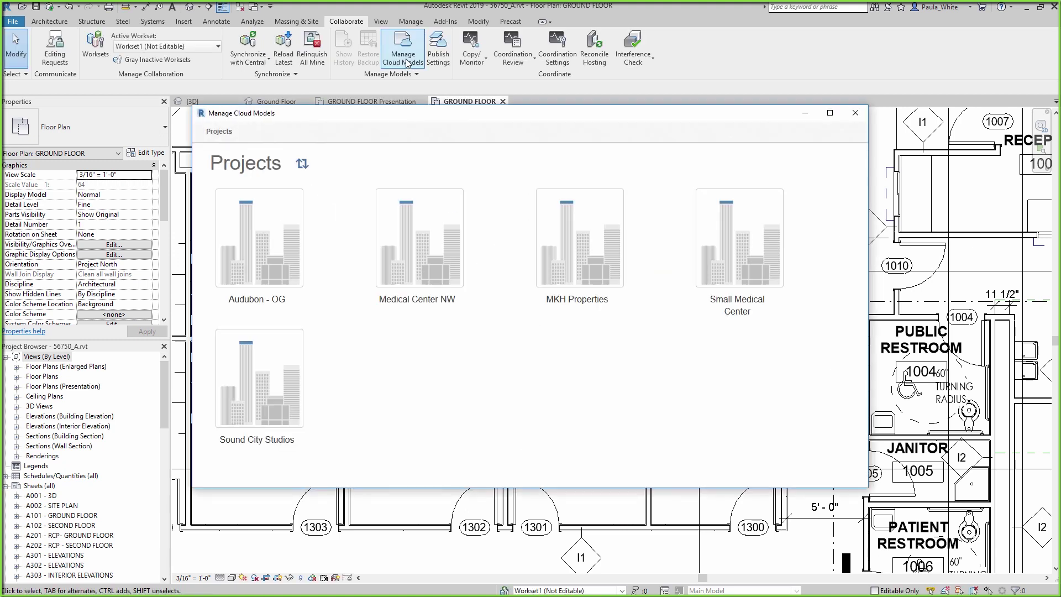
click(725, 267)
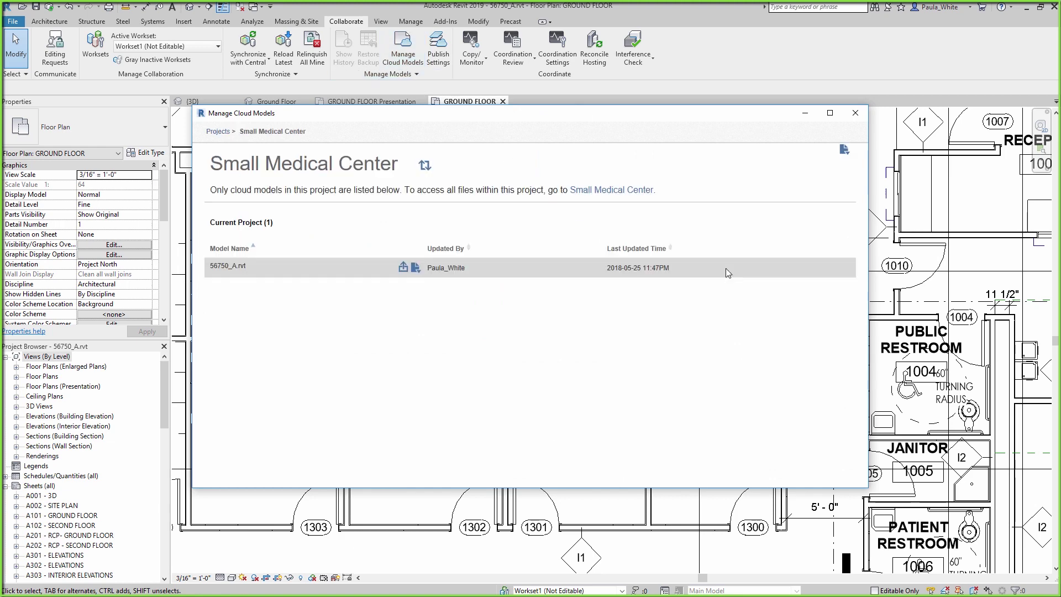
click(401, 267)
click(636, 282)
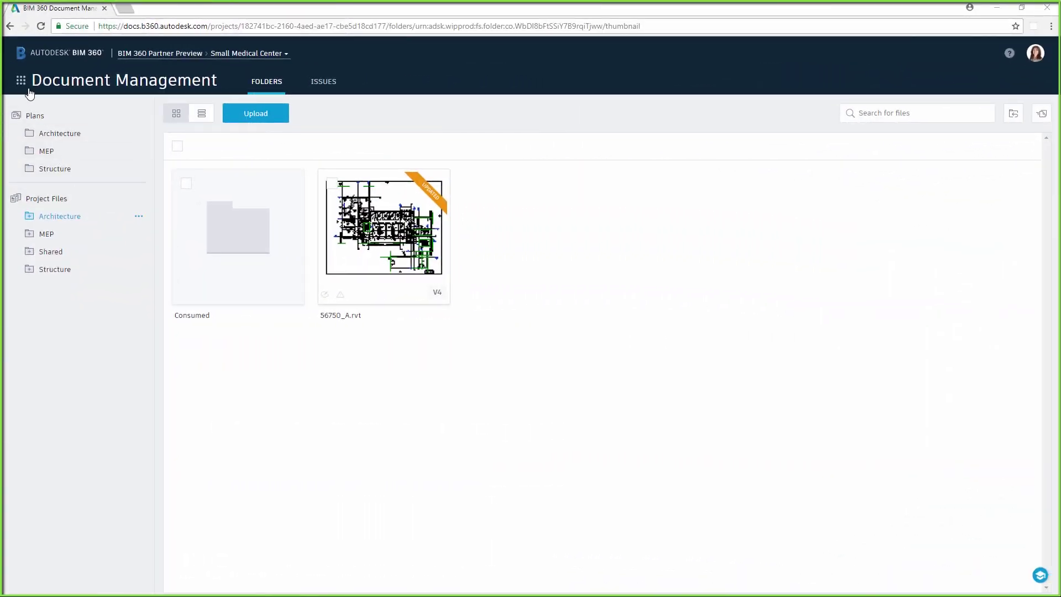
Step: In Design Collaboration's viewer, display GROUND FLOOR Presentation from Set 3 - Ground Floor
click(25, 83)
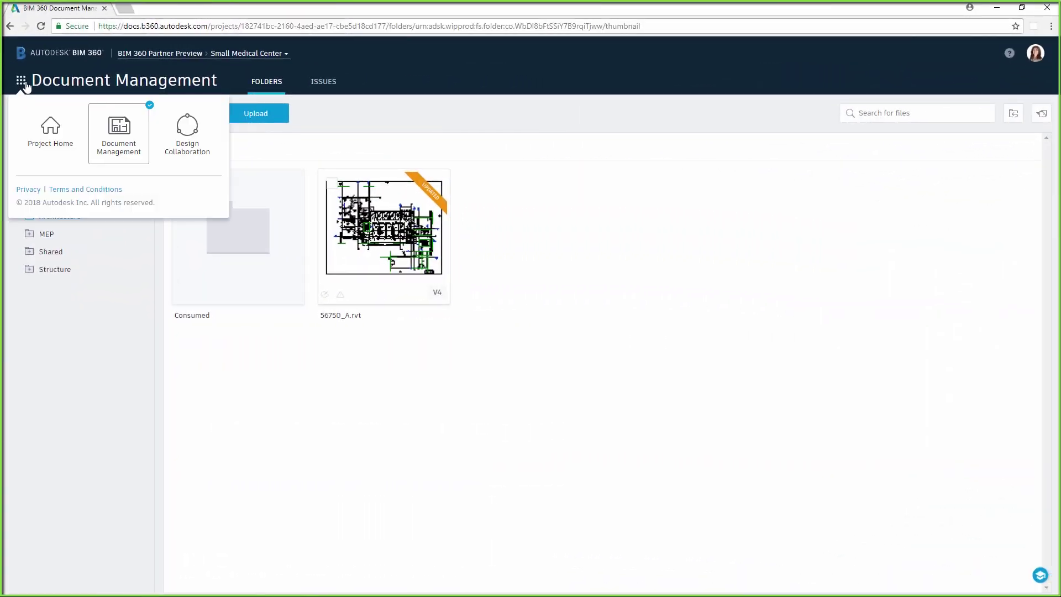
click(187, 144)
click(251, 136)
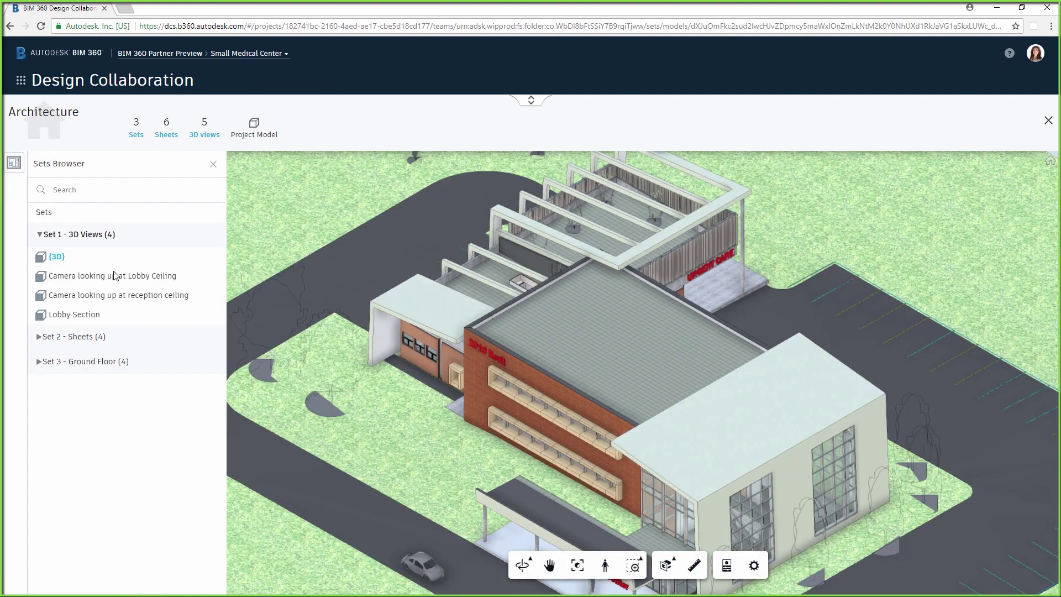
click(114, 276)
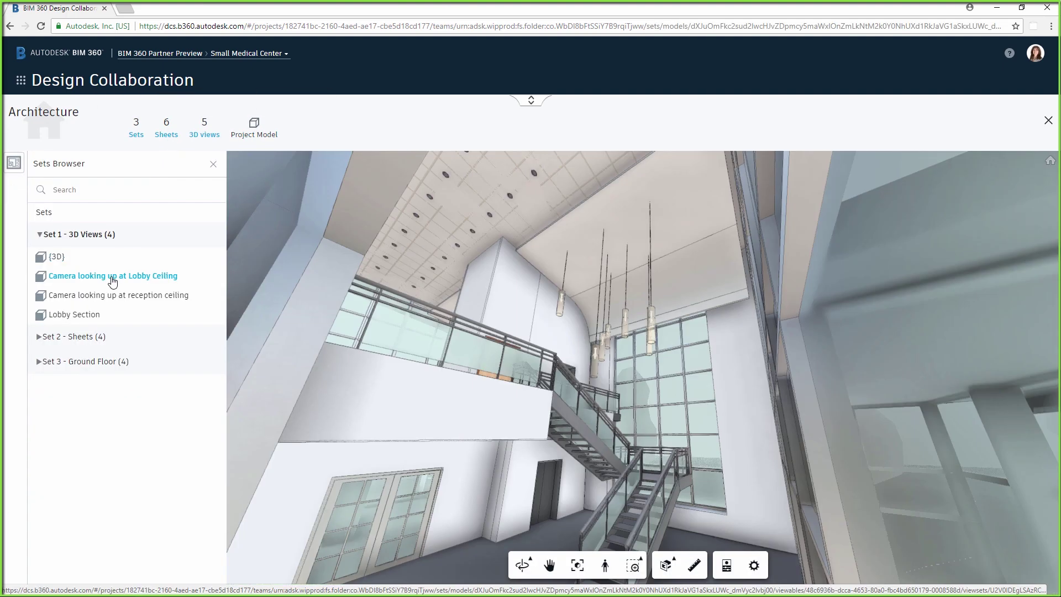
drag(512, 327, 528, 386)
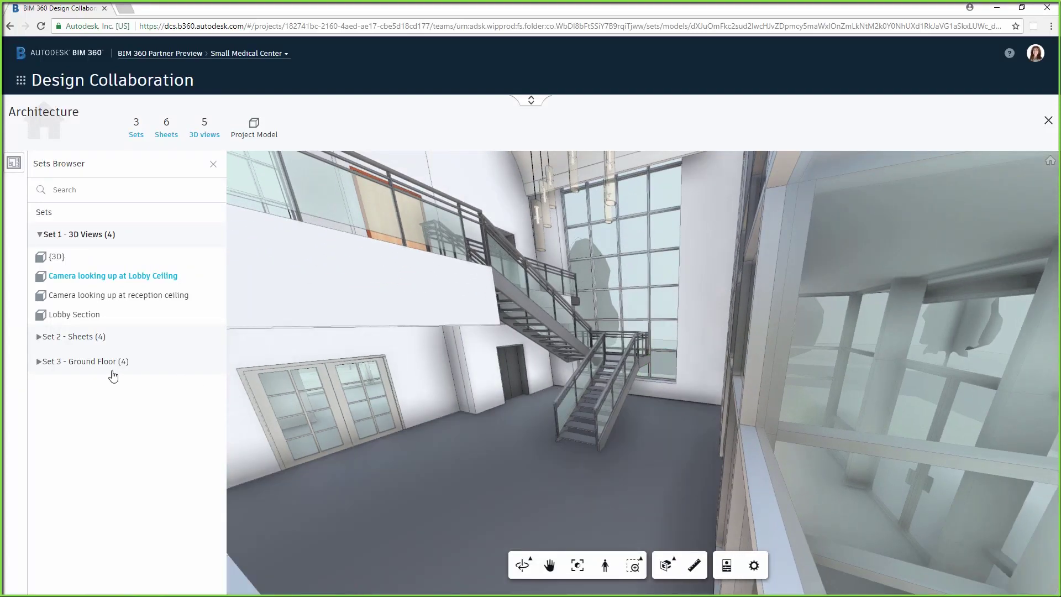
click(40, 362)
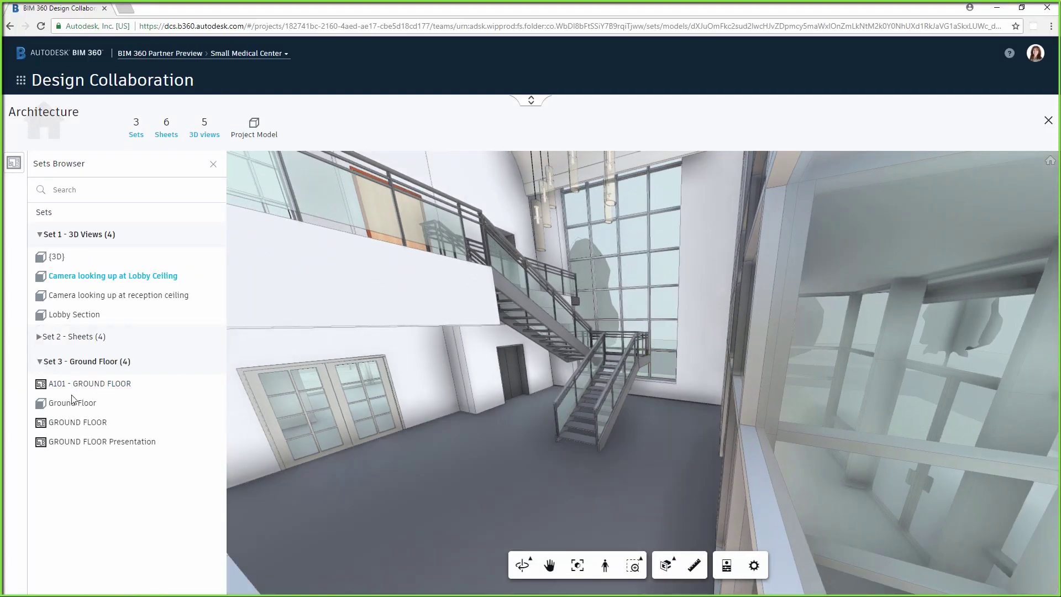
click(85, 442)
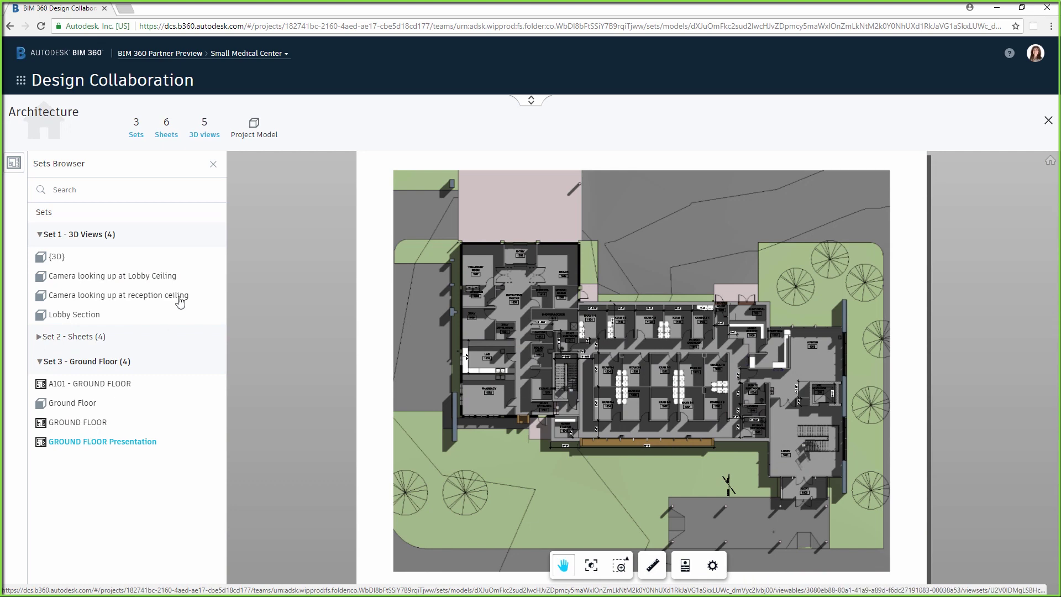
Step: Open the Project Model and expand the timeline showing every team's track
click(255, 133)
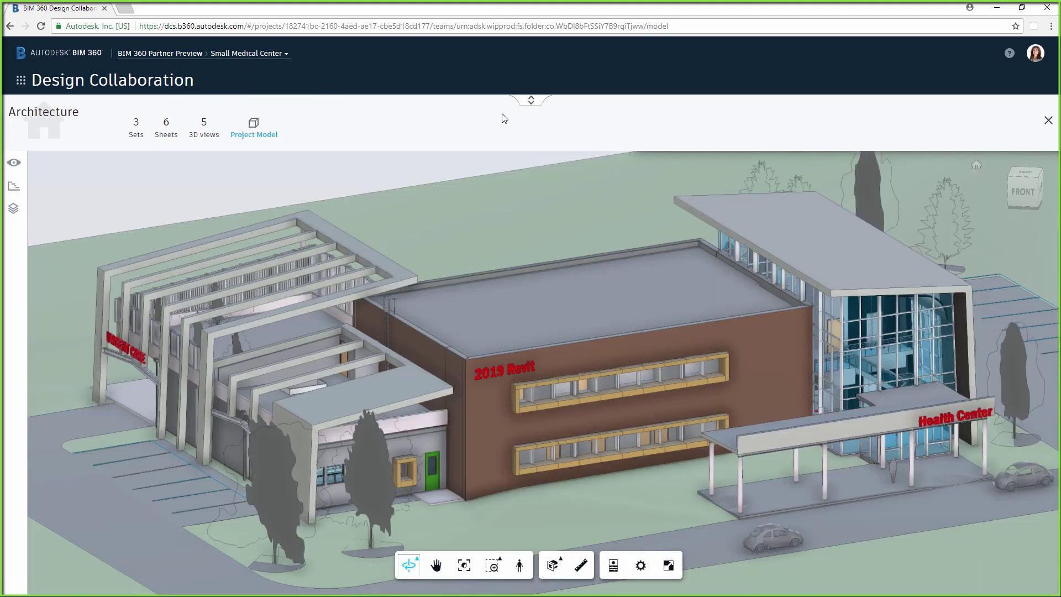
click(531, 101)
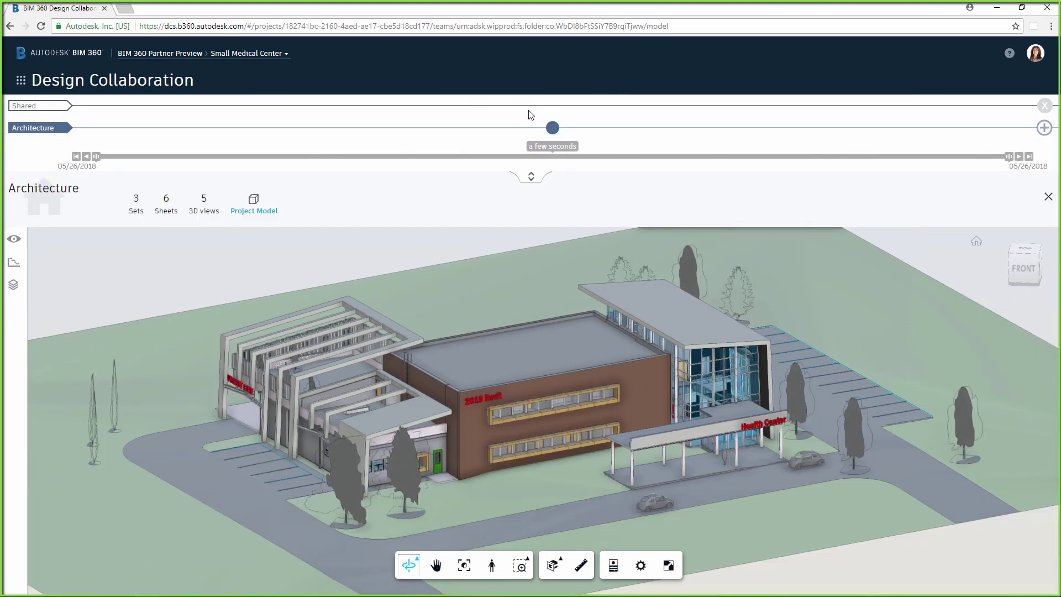
click(533, 176)
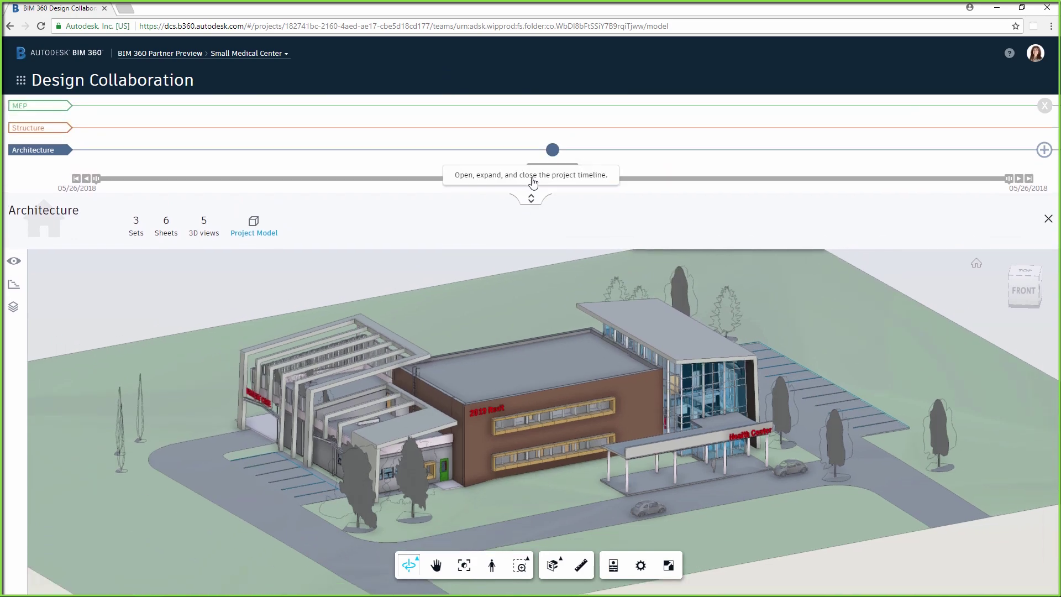
Step: Create a package with Set 1 and Set 3, described 'Ground floor change', and share it
click(1044, 151)
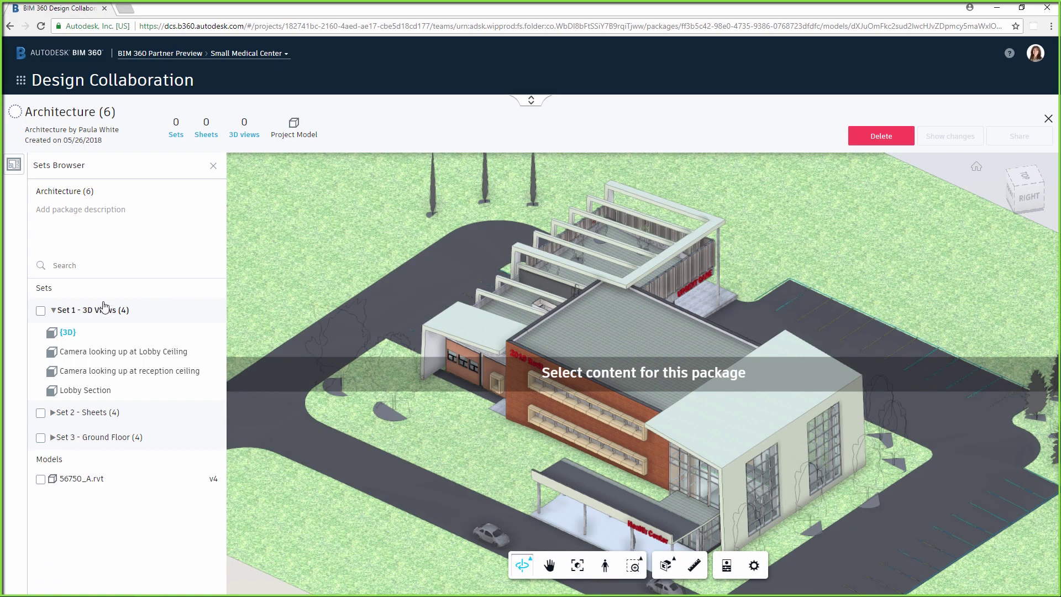
click(41, 311)
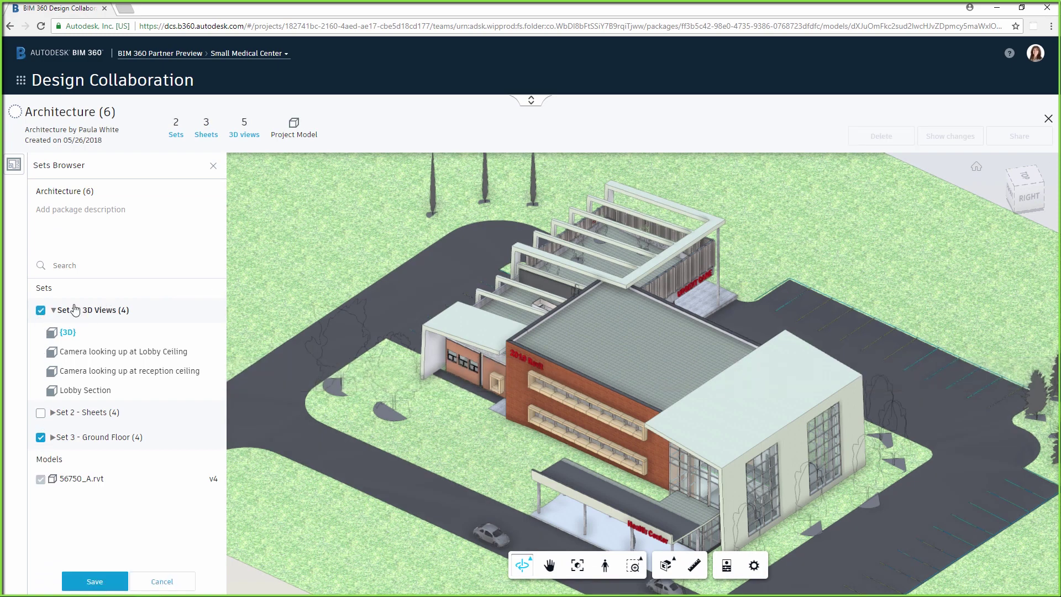
click(90, 222)
text(Ground floor change)
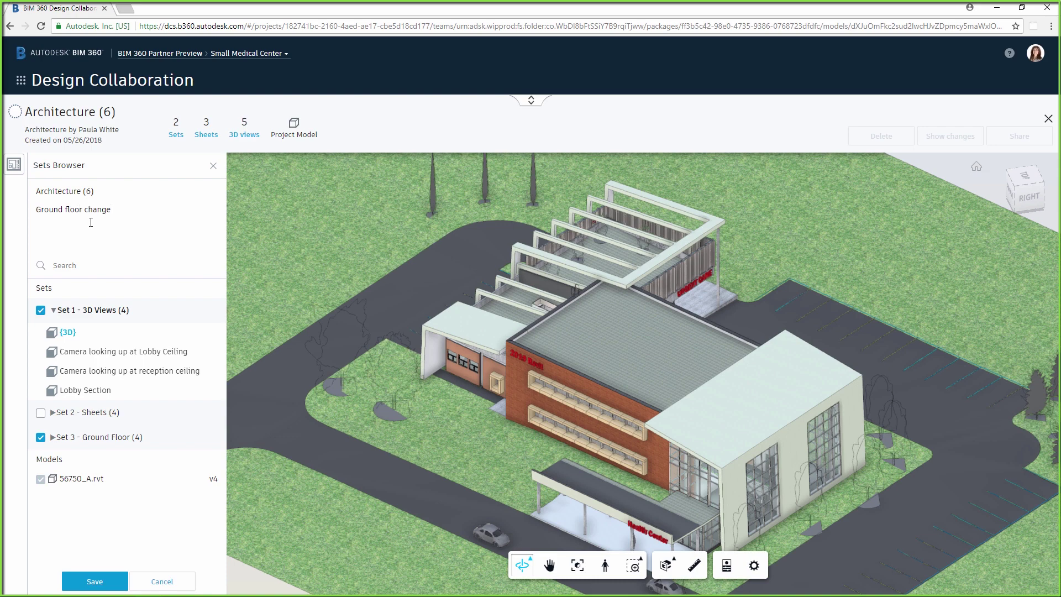
click(95, 582)
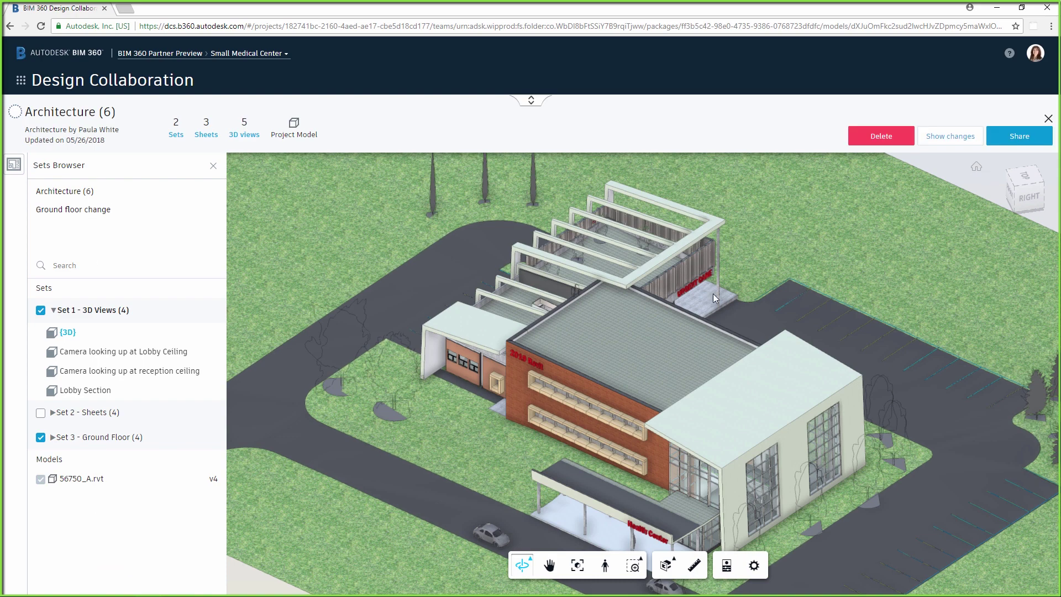
click(1019, 141)
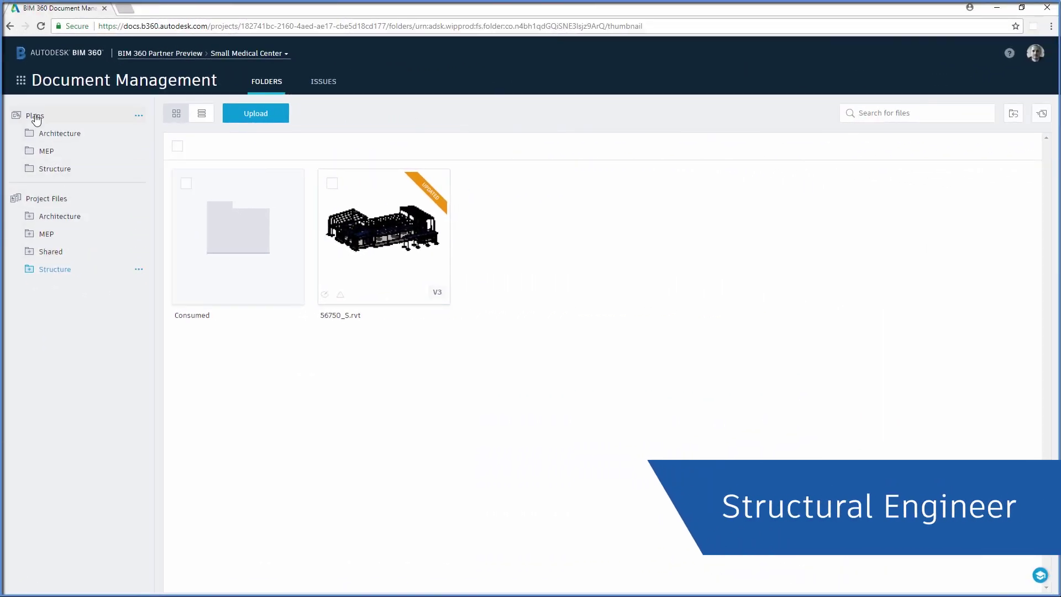
Step: View the Structure team's 3D views, analytical model, and full project model
click(21, 80)
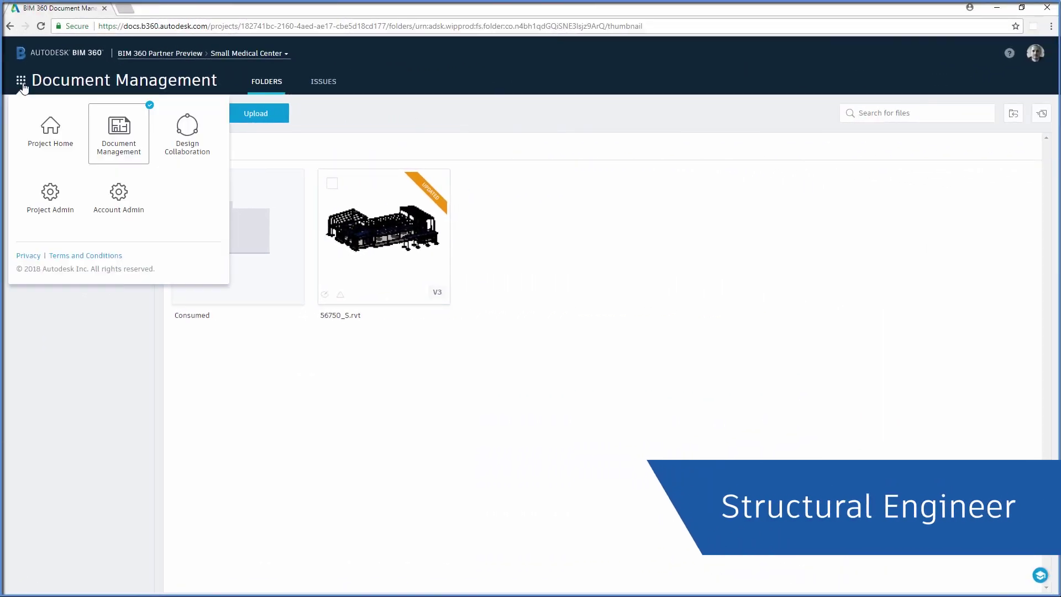
click(187, 138)
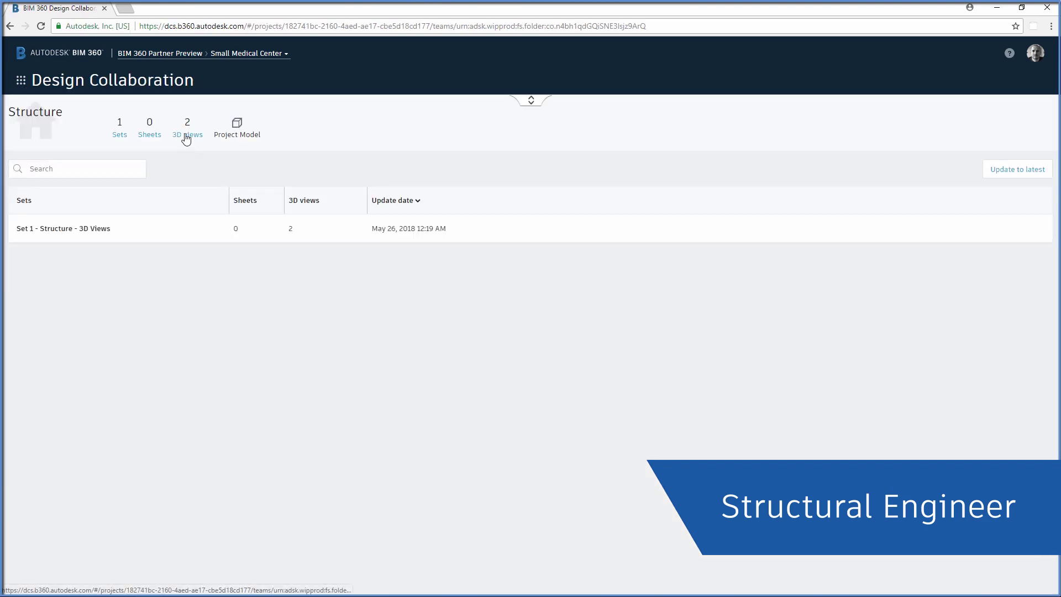
click(187, 138)
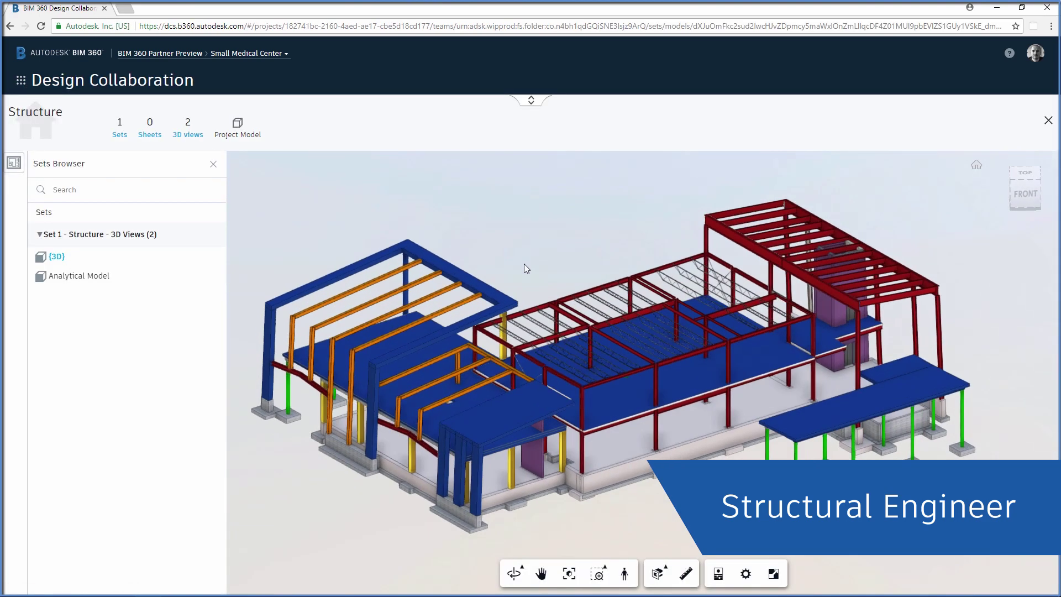
click(91, 275)
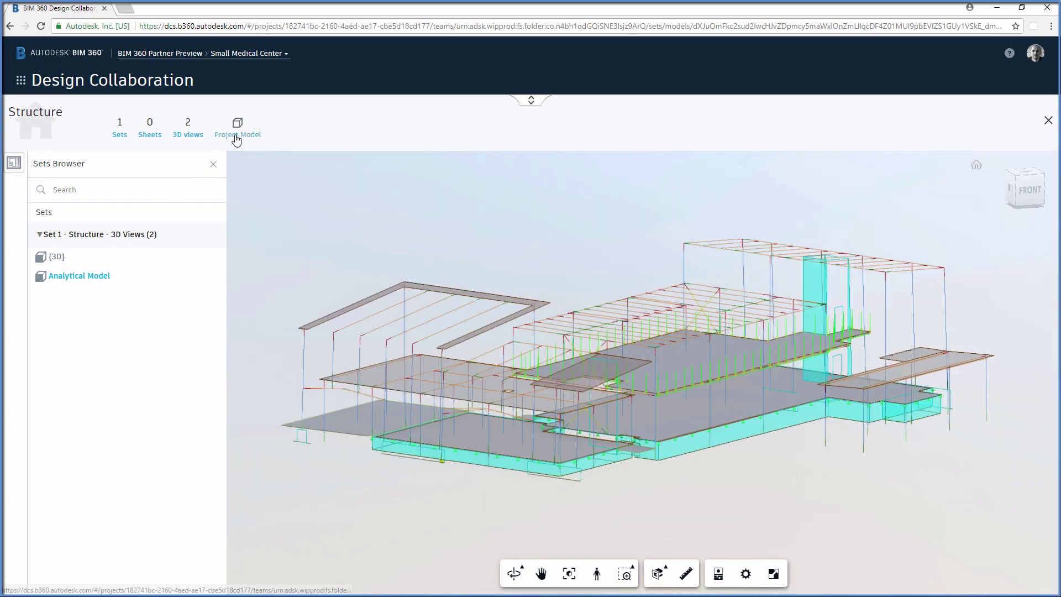
click(237, 132)
Step: Toggle the Architecture team's model on and off, ending structure-only with the timeline expanded
click(17, 167)
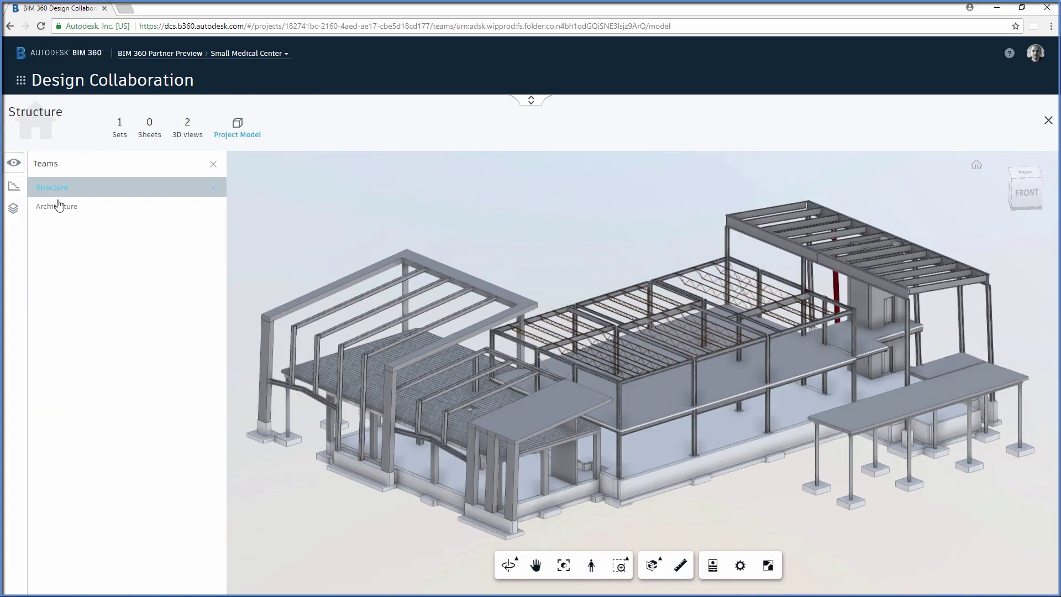
click(59, 209)
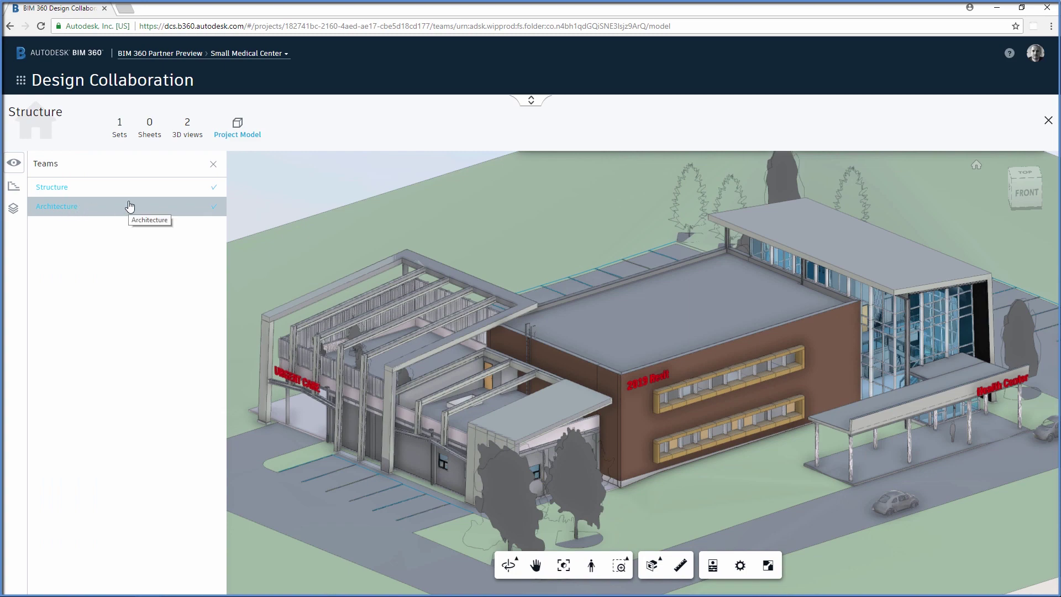
click(130, 206)
click(129, 206)
click(129, 206)
click(213, 164)
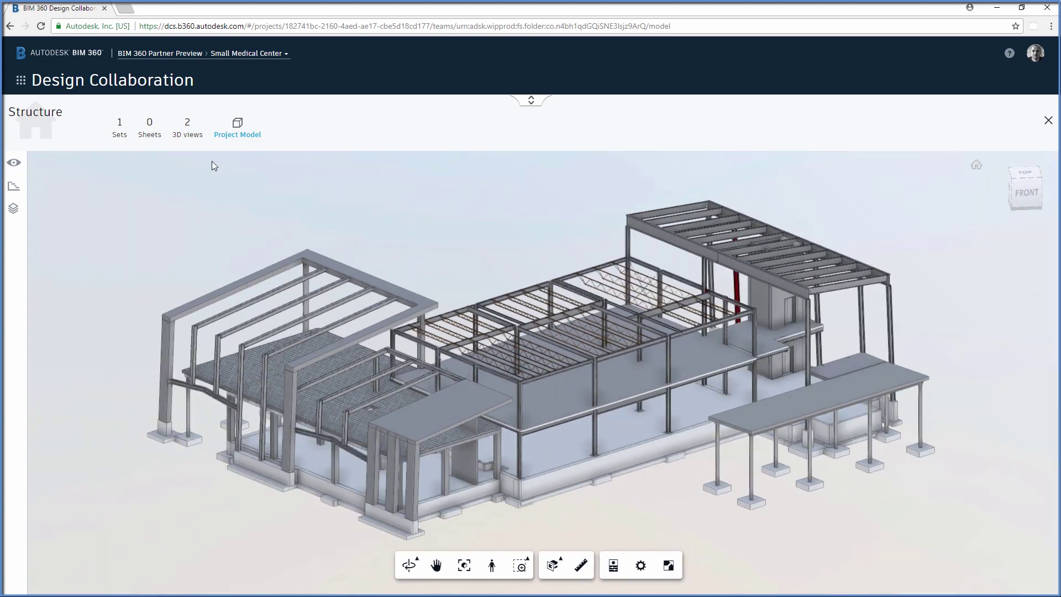
click(531, 101)
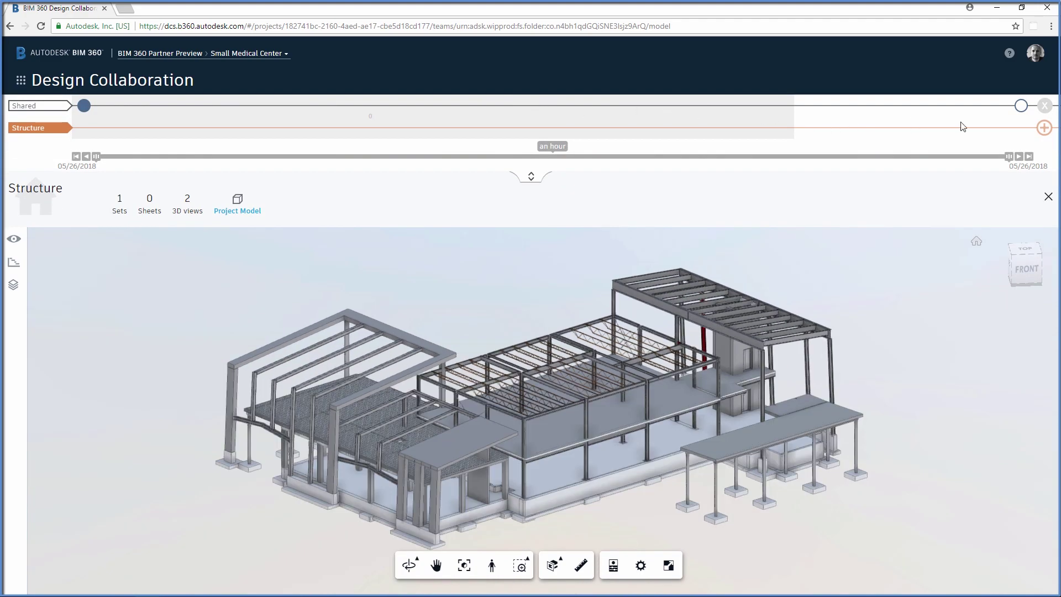
Step: Explore the Architecture (6) package from the Shared track and view Set 3's GROUND FLOOR plan
mouse_move(1020, 112)
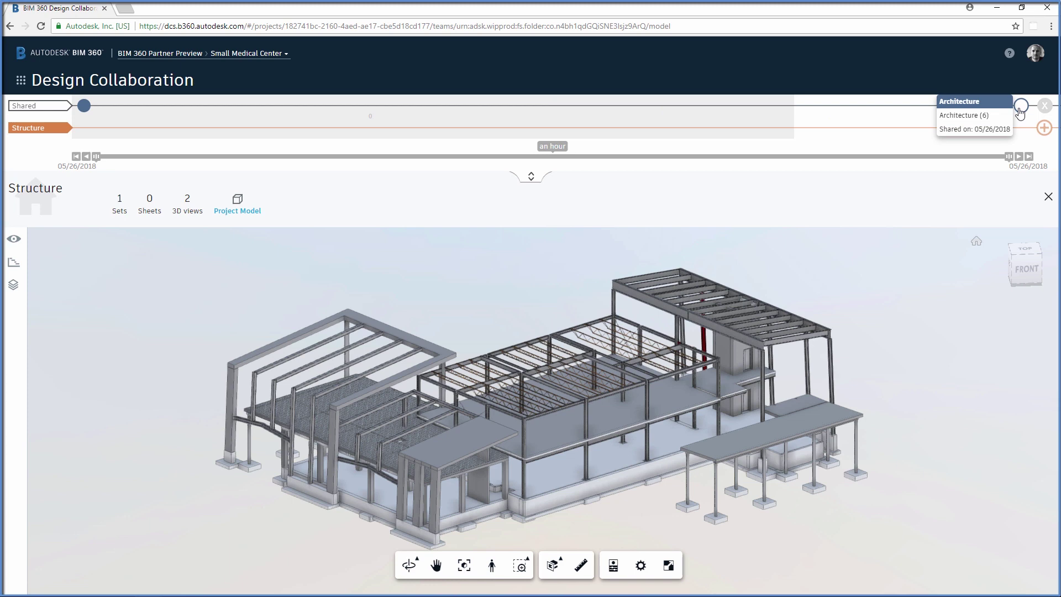
click(1020, 106)
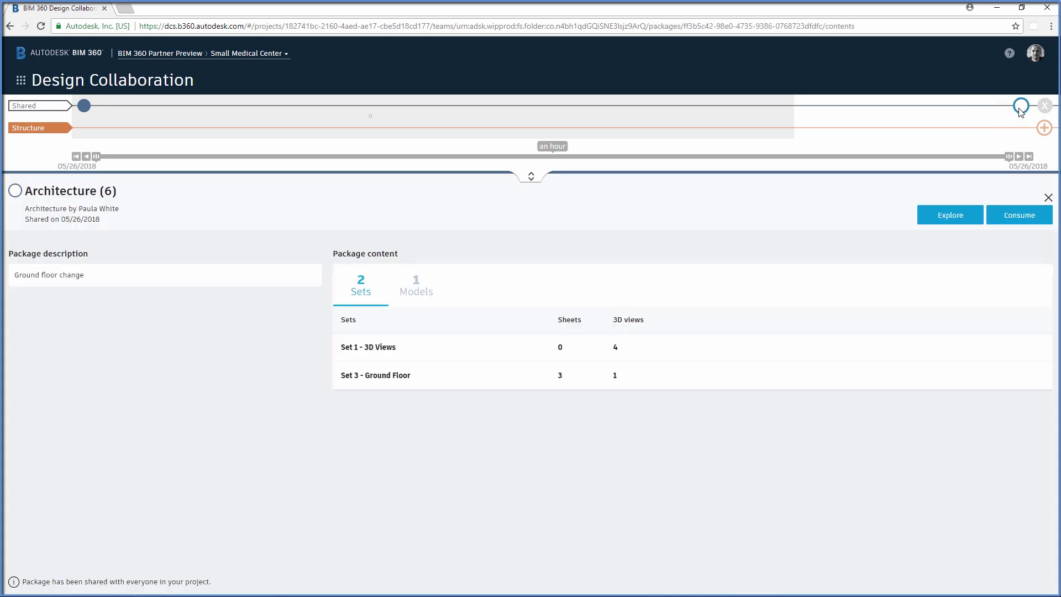
click(964, 214)
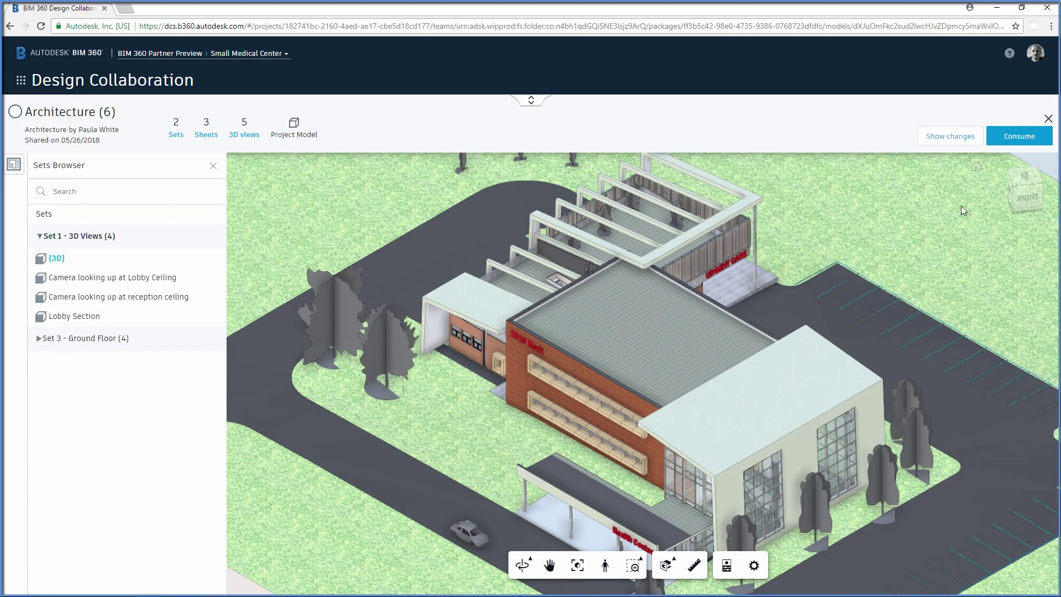
click(40, 339)
click(58, 401)
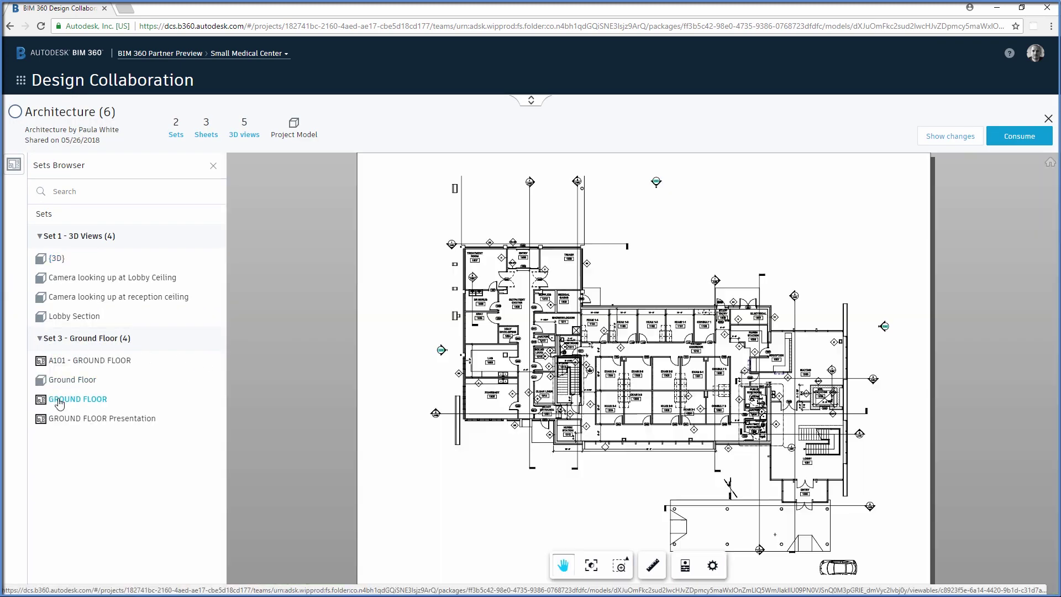
Step: Turn on change highlighting and load the package's Ground Floor 3D view from the Sets Browser
click(941, 139)
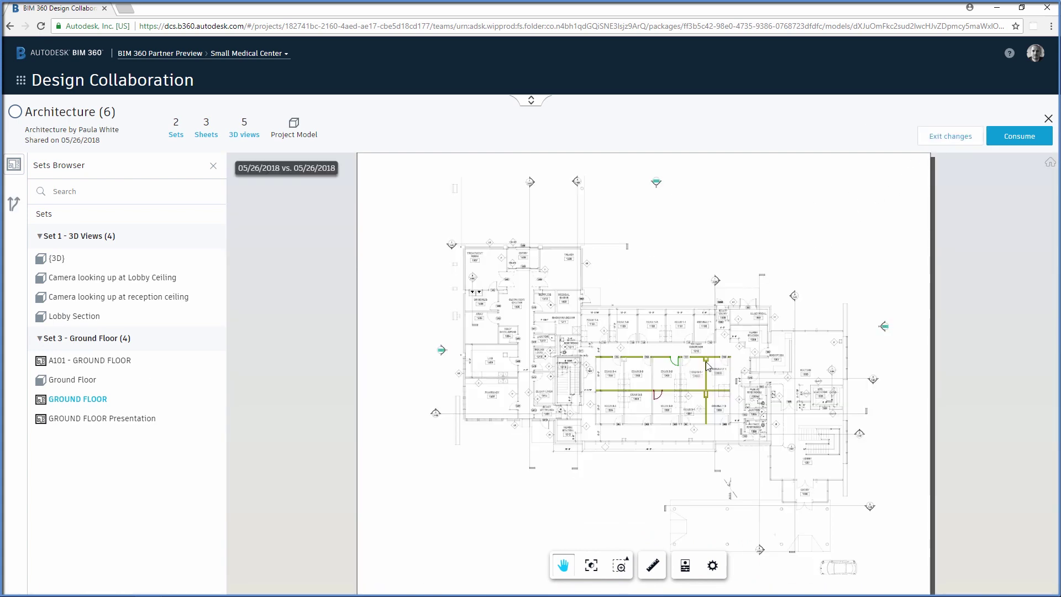
scroll(699, 375, up, 10)
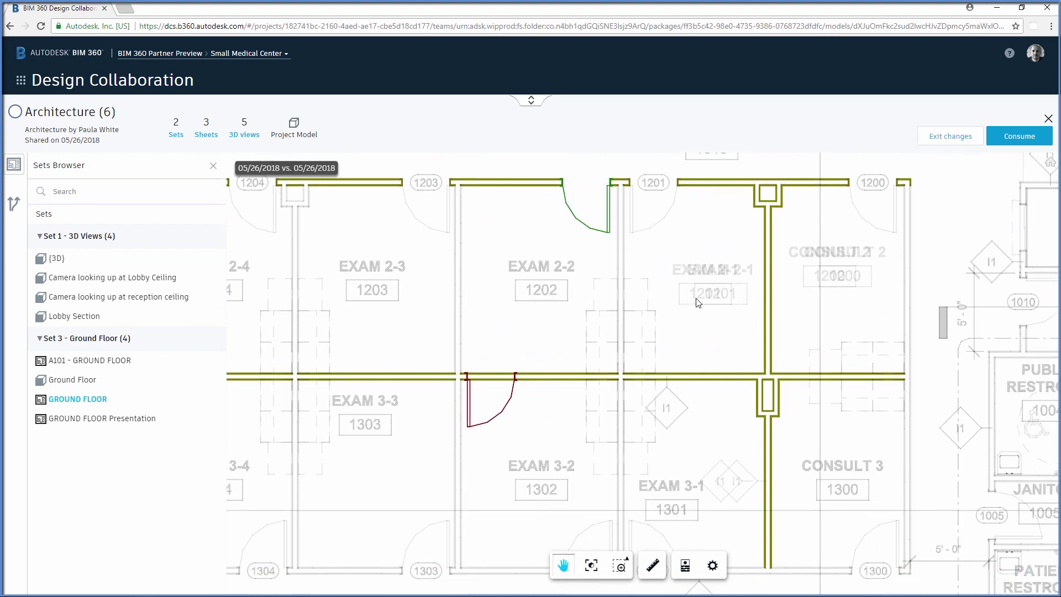
click(14, 204)
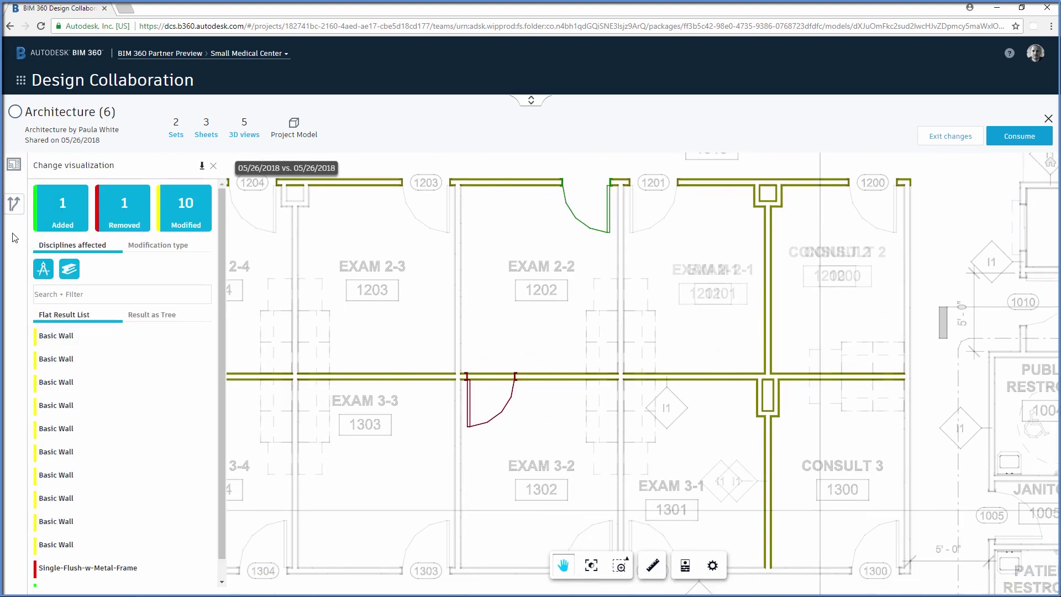
click(16, 168)
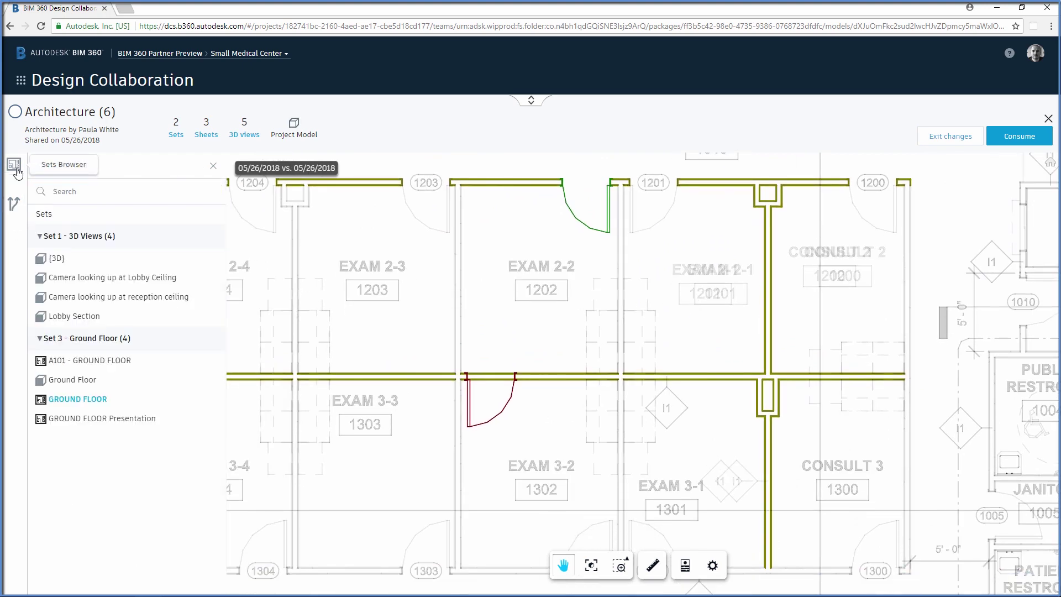
click(74, 379)
Step: Toggle the Removed and Modified change tiles off and on to isolate door and wall changes
click(13, 204)
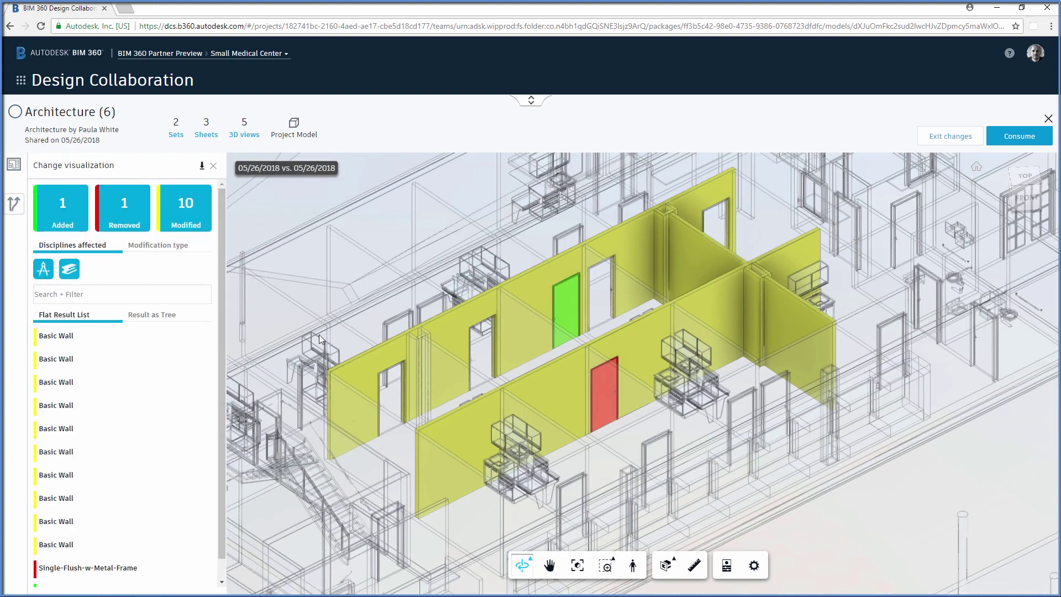
scroll(599, 347, up, 5)
middle_drag(649, 386, 625, 420)
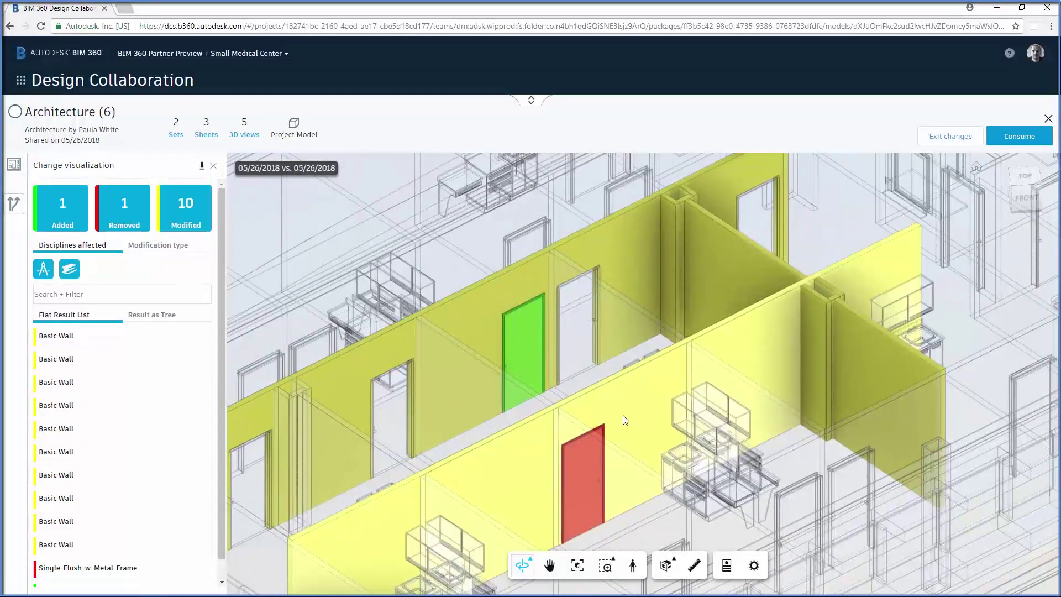
click(136, 230)
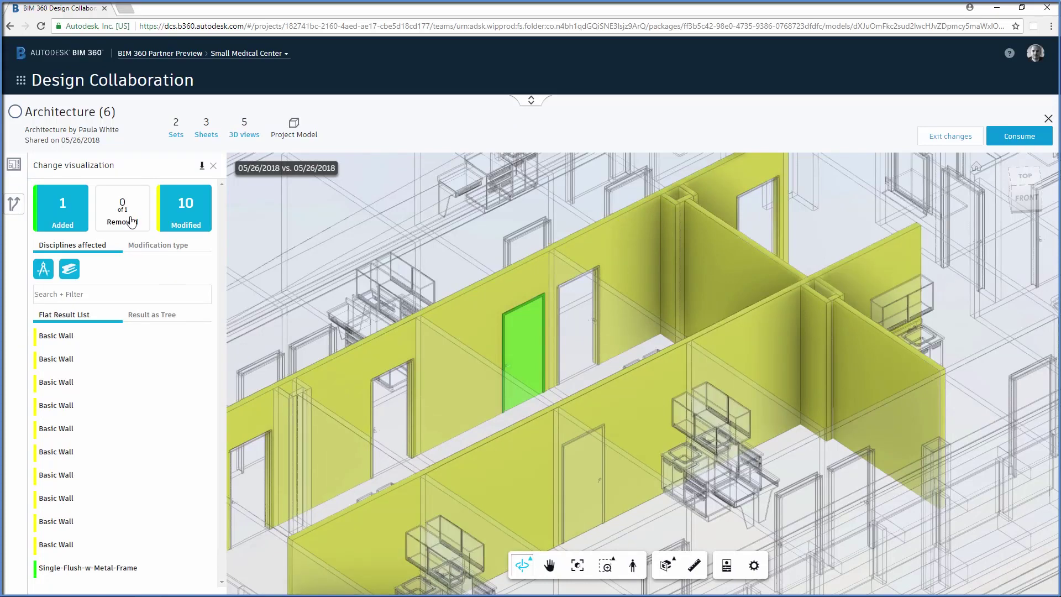
click(131, 222)
click(183, 212)
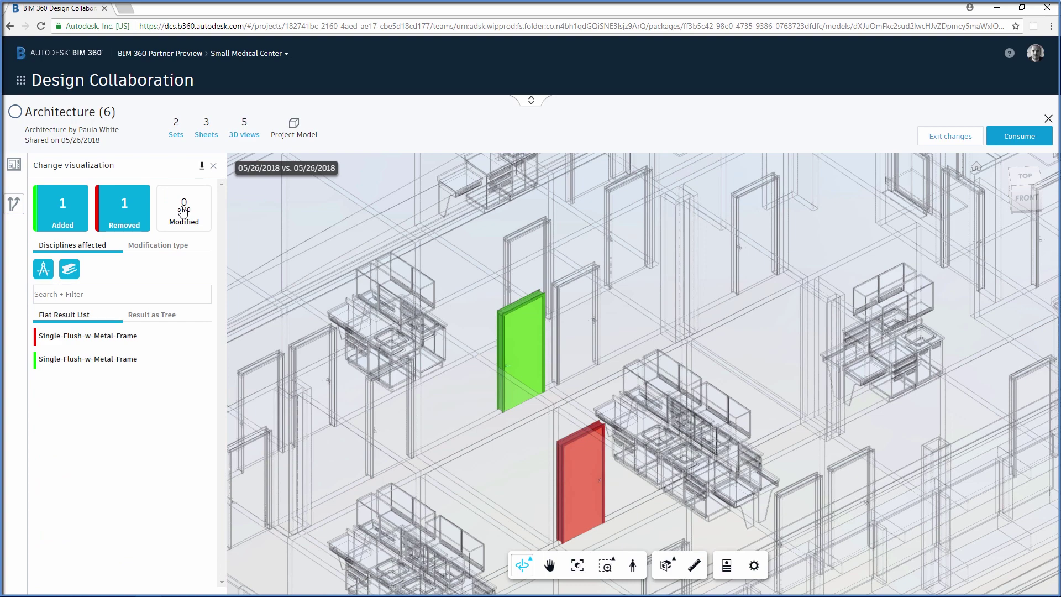
click(183, 213)
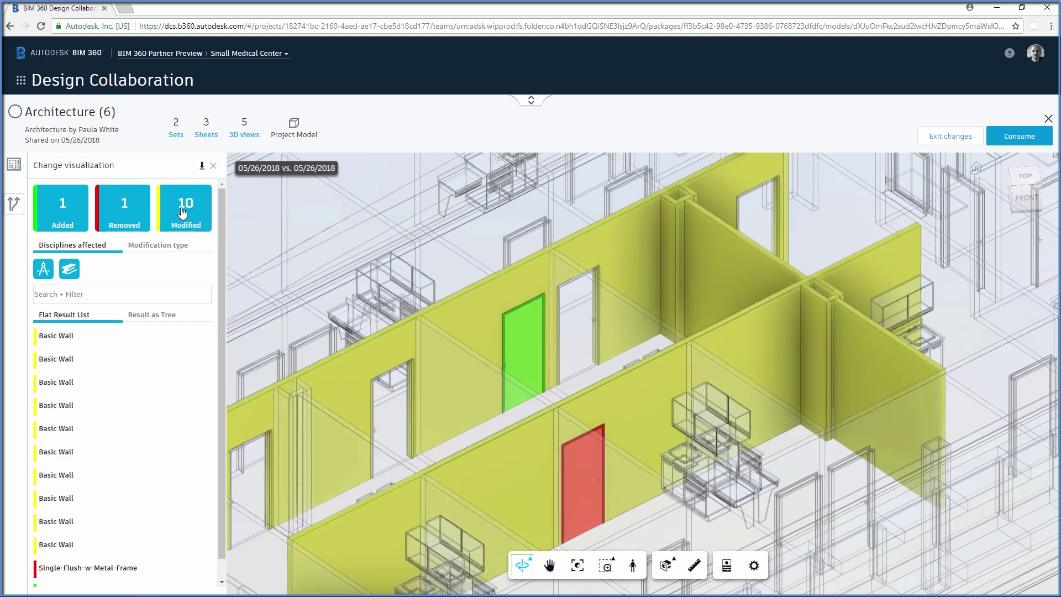
Step: Group changes as a tree and open a Basic Wall moved 0.82, 0.57 ft
click(155, 317)
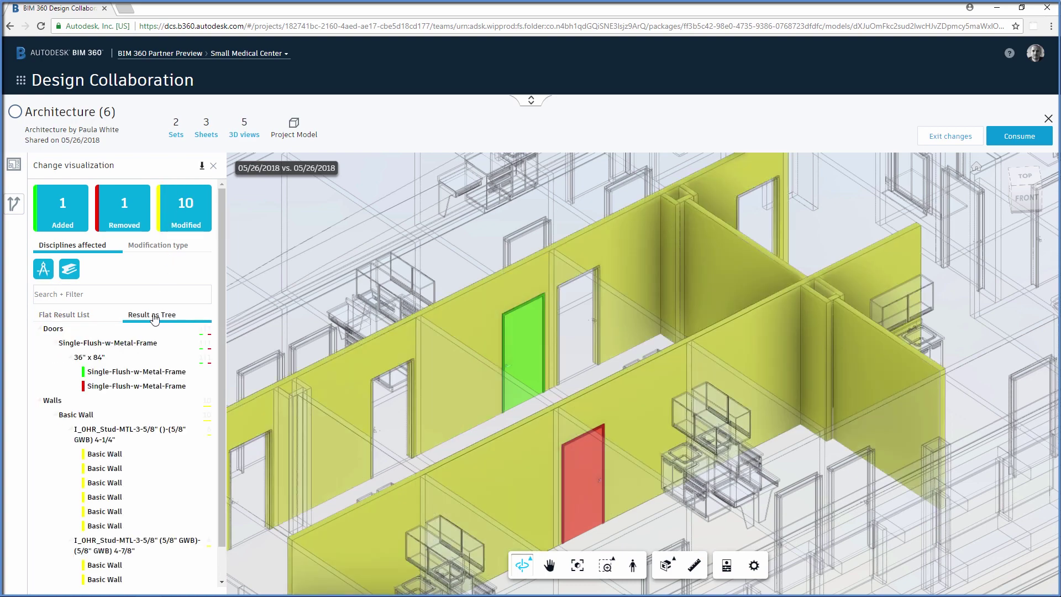
click(73, 432)
double_click(98, 484)
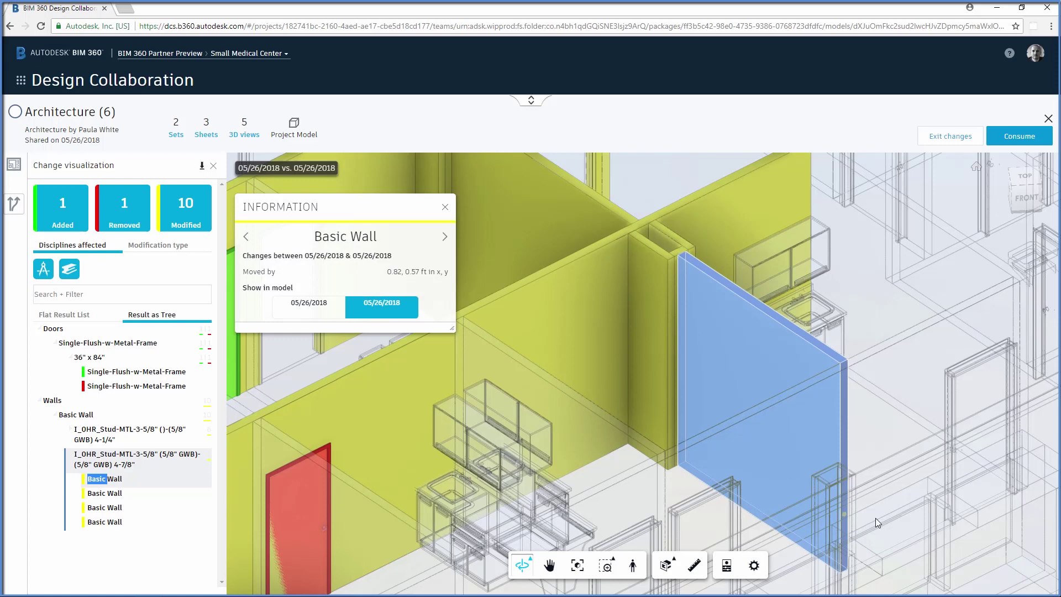
Step: Toggle the Basic Wall between its earlier and newer 05/26/2018 positions, then close its details
click(328, 311)
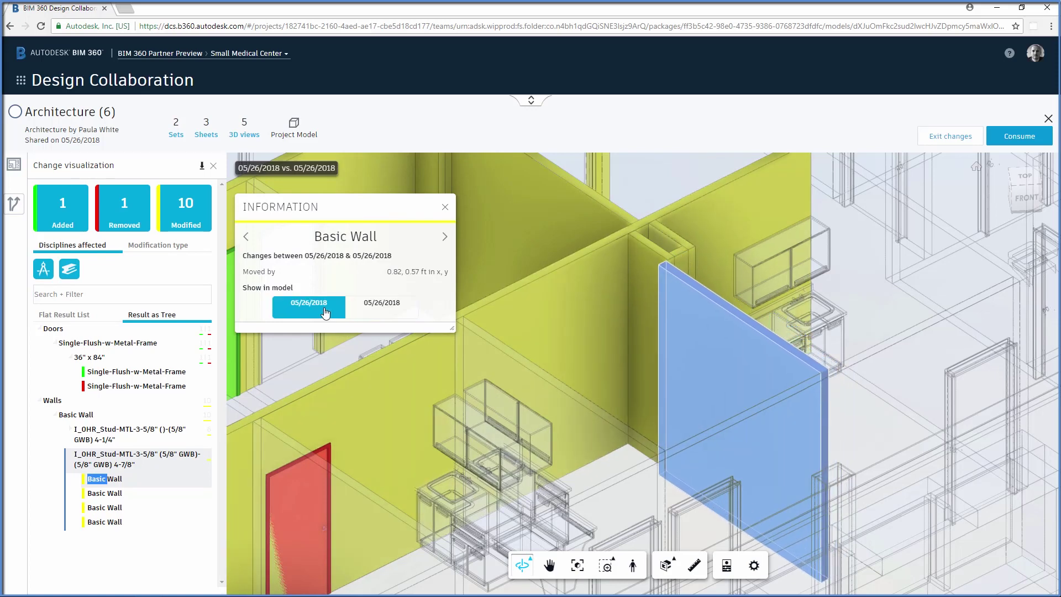
click(382, 307)
click(331, 311)
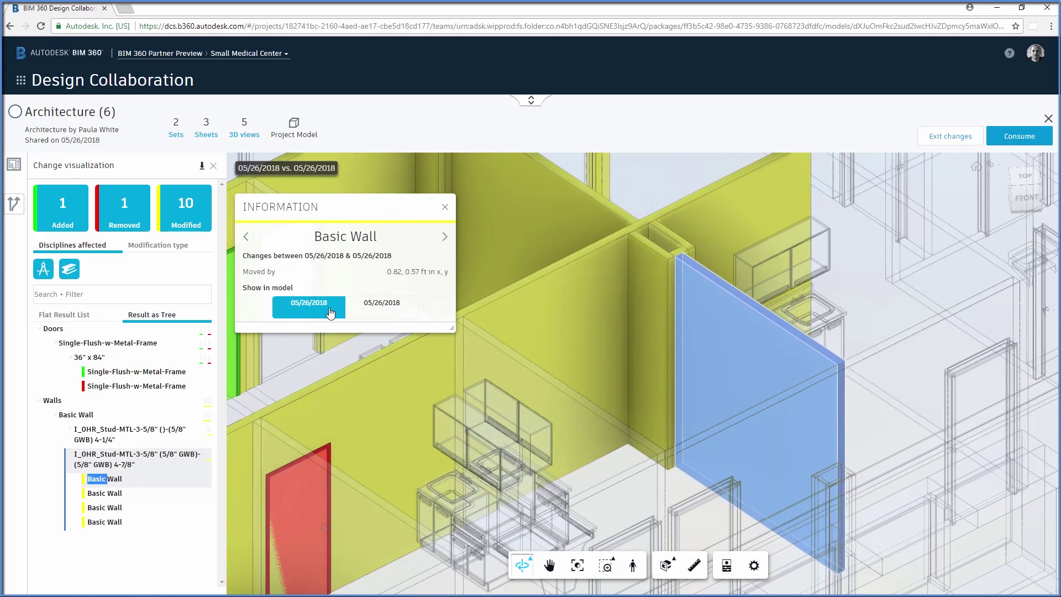
click(360, 311)
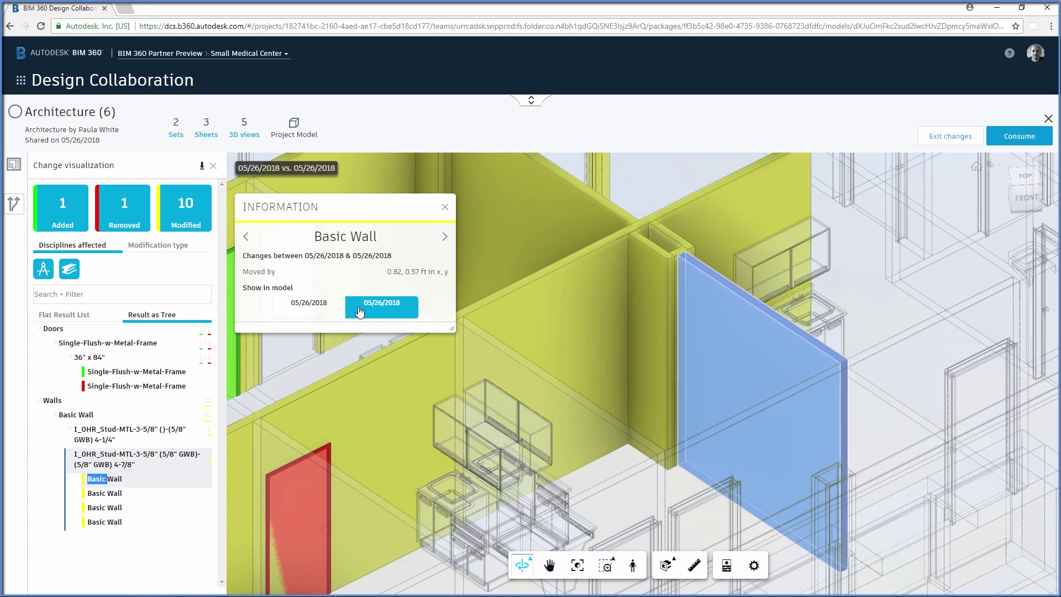
click(445, 208)
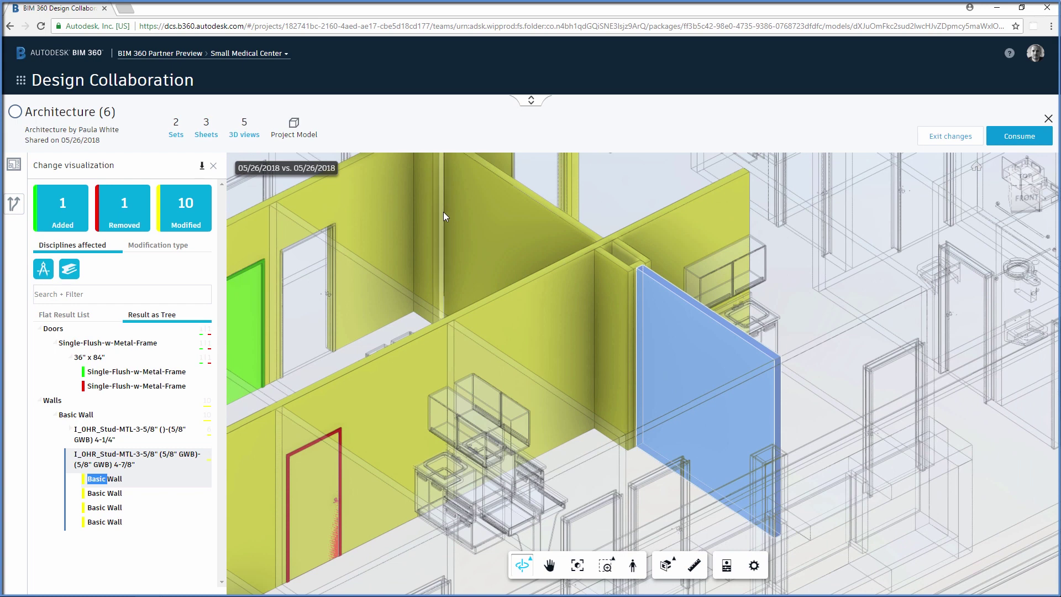
Step: Consume the Architecture package and expand the timeline to review all teams' packages
click(1023, 142)
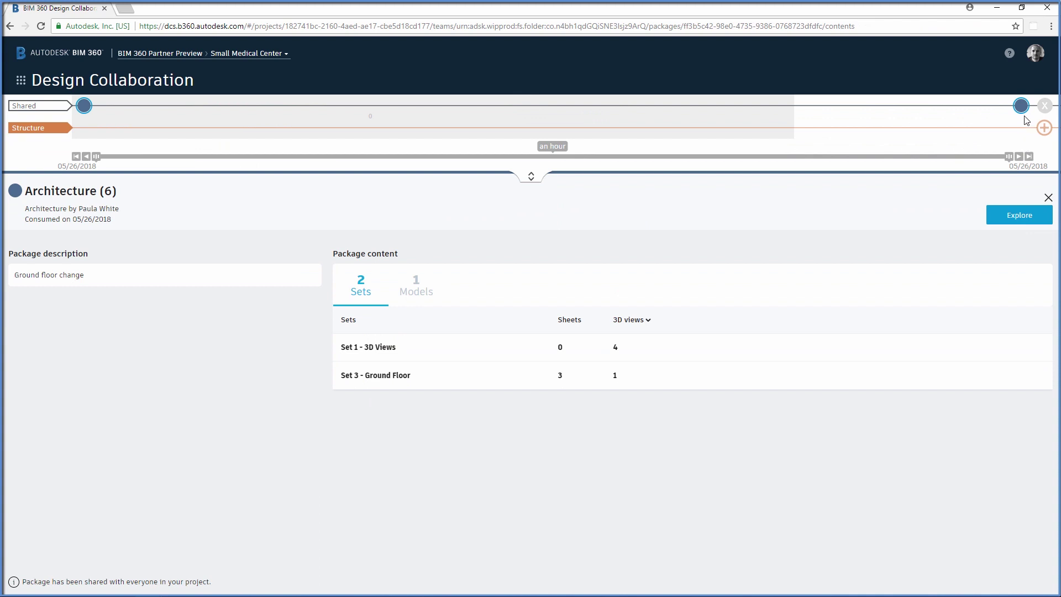
mouse_move(1028, 113)
click(530, 183)
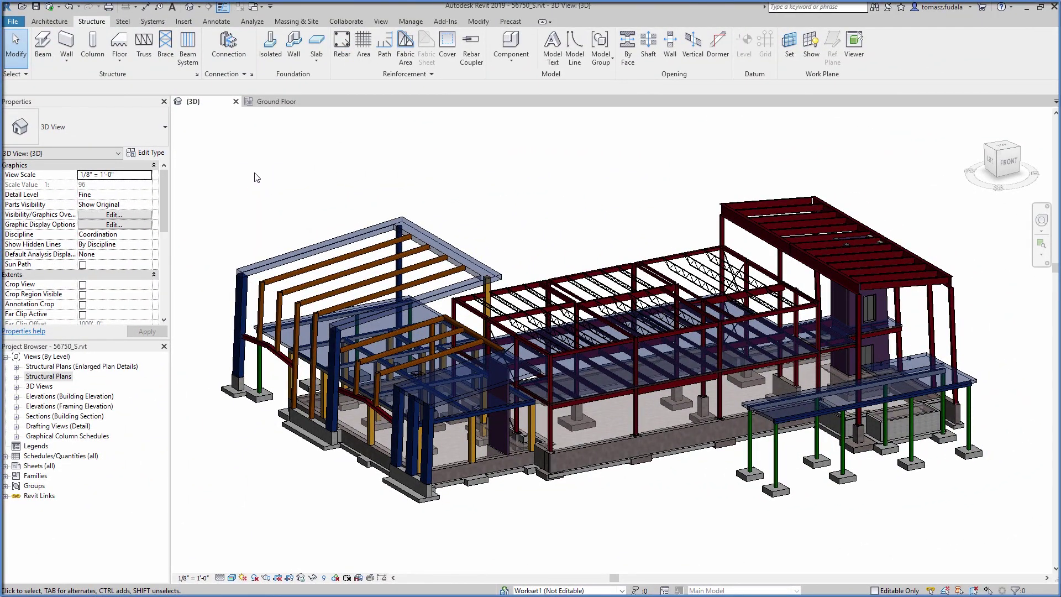
Step: On the Ground Floor structural plan, move grid line 11 onto the shifted architectural wall
click(276, 102)
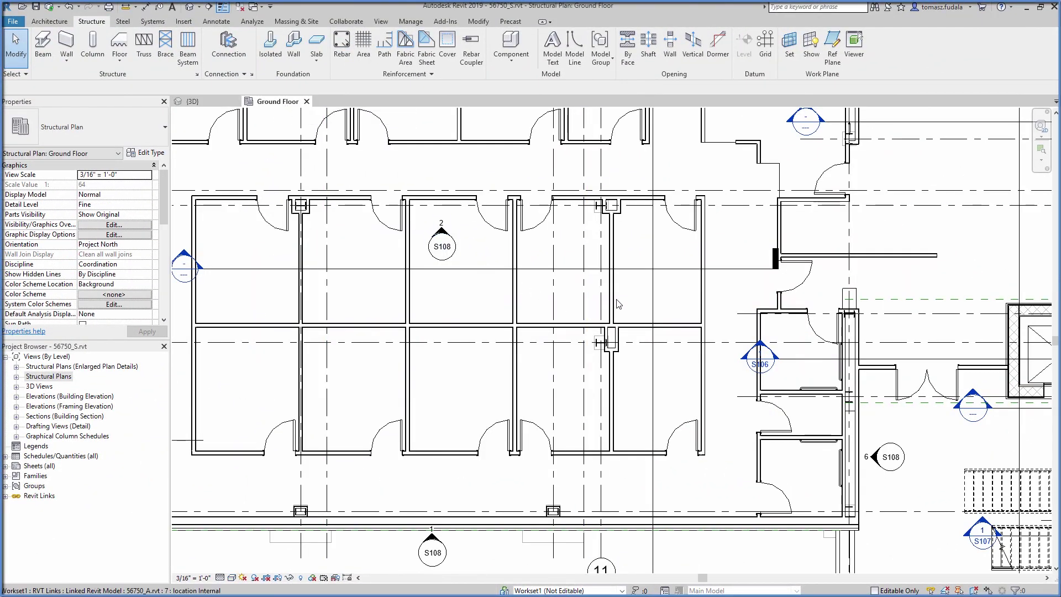
scroll(628, 237, up, 4)
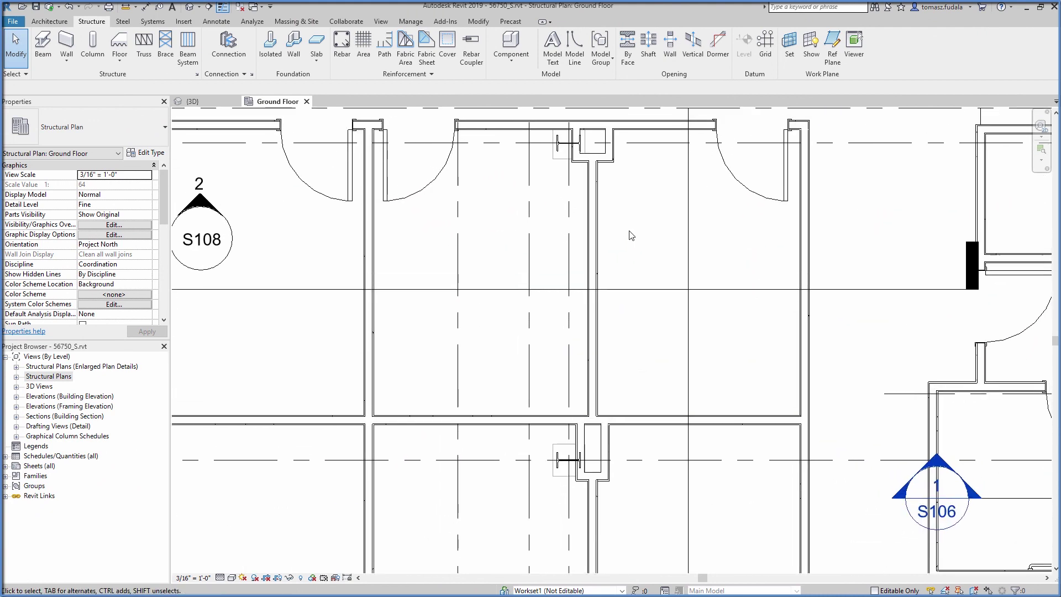
scroll(630, 235, down, 5)
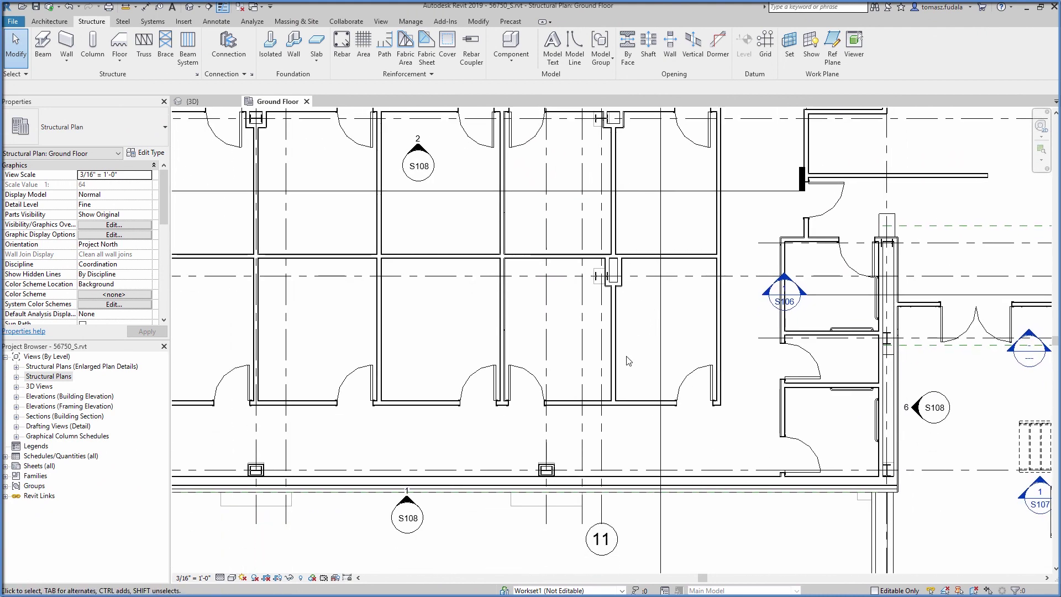
click(638, 482)
scroll(636, 444, up, 1)
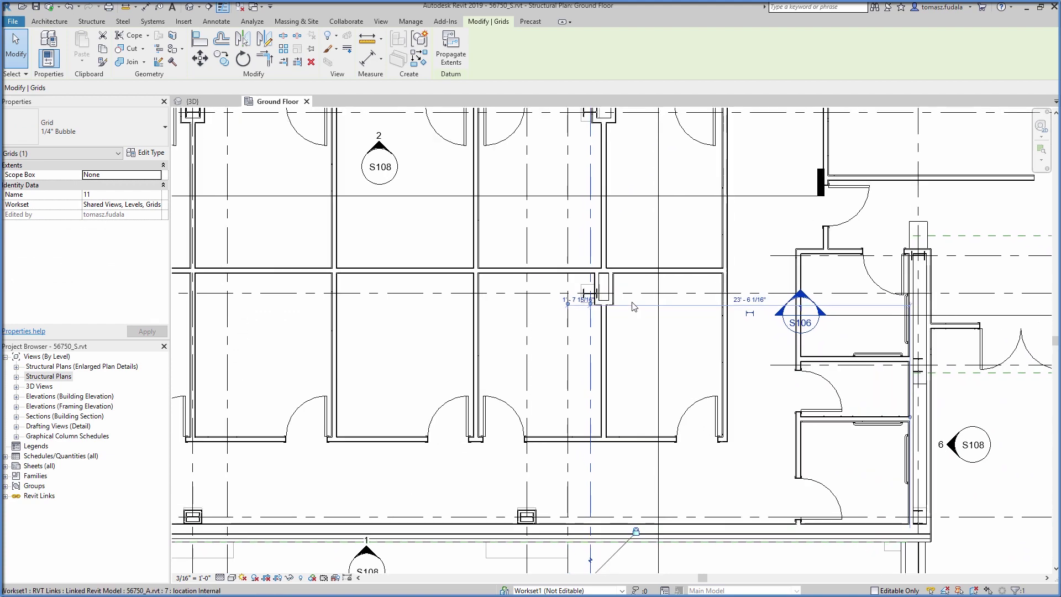
scroll(634, 307, up, 3)
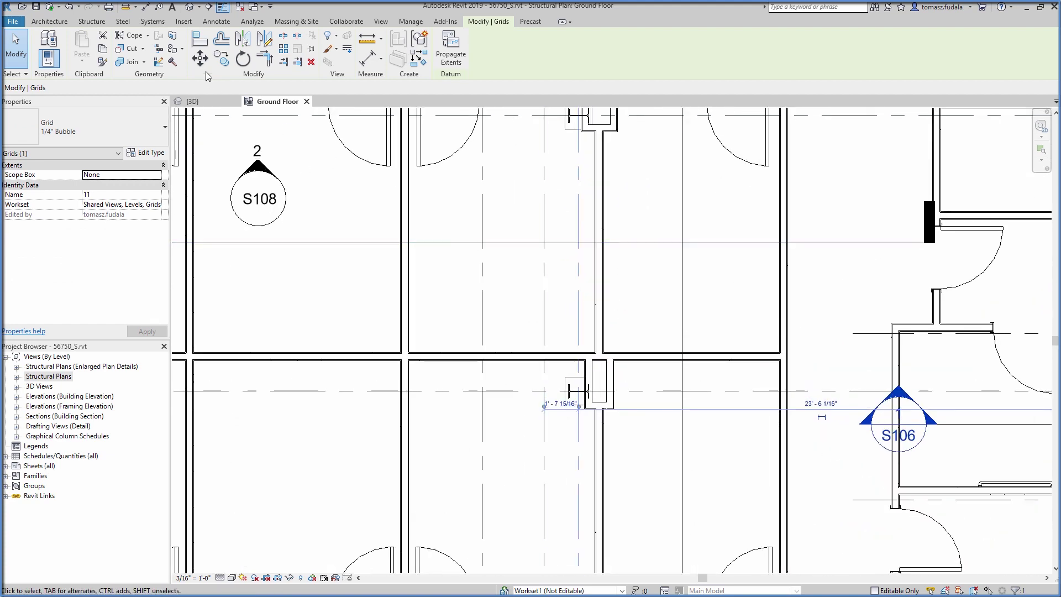
click(202, 66)
click(622, 306)
click(636, 308)
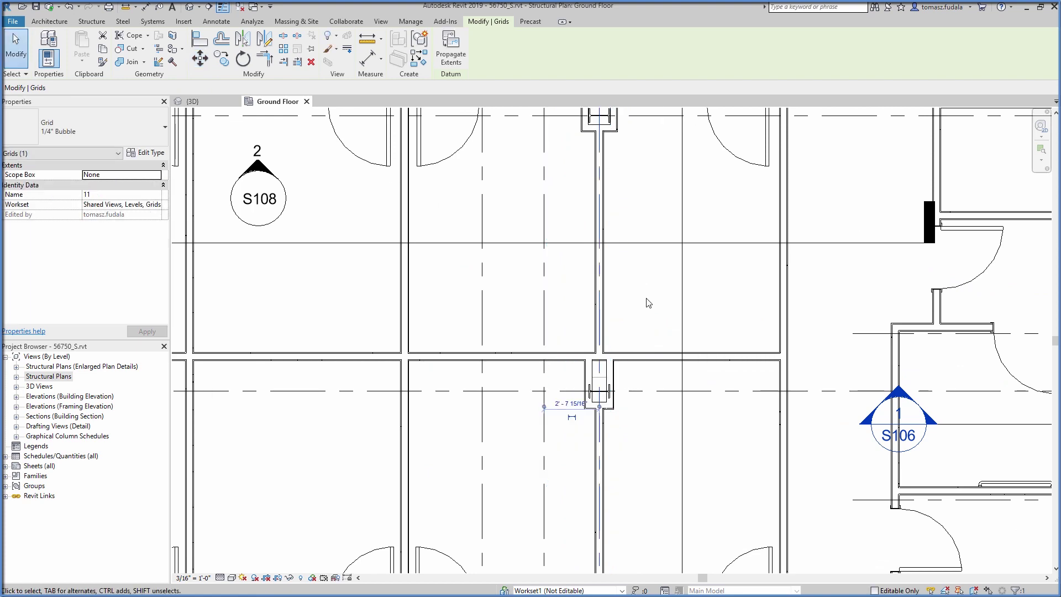
scroll(650, 309, up, 2)
click(645, 350)
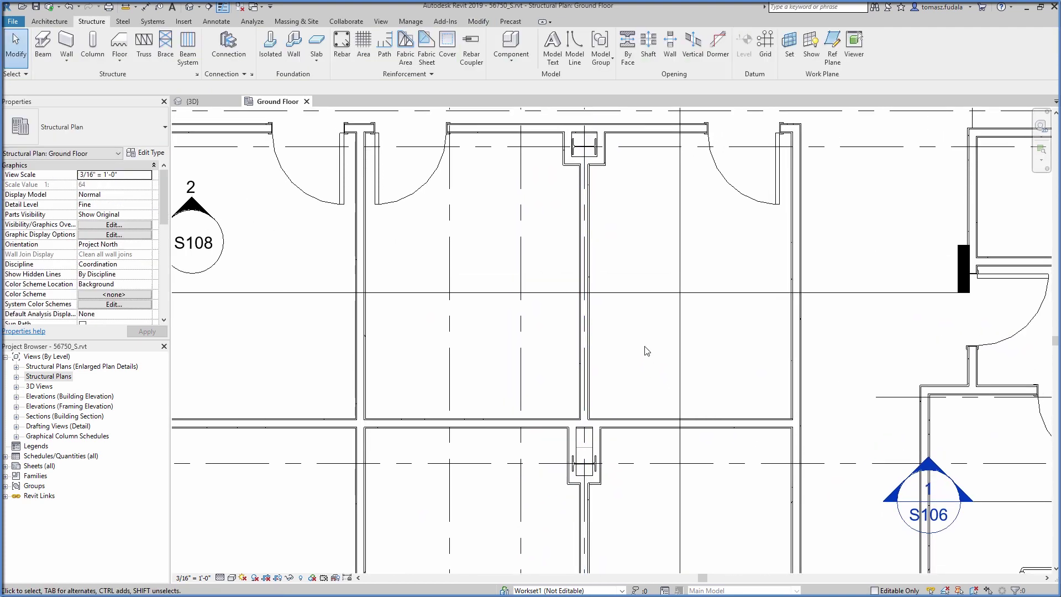
Step: Synchronize 56750_S with central using the comment 'Columns have been moved'
click(361, 23)
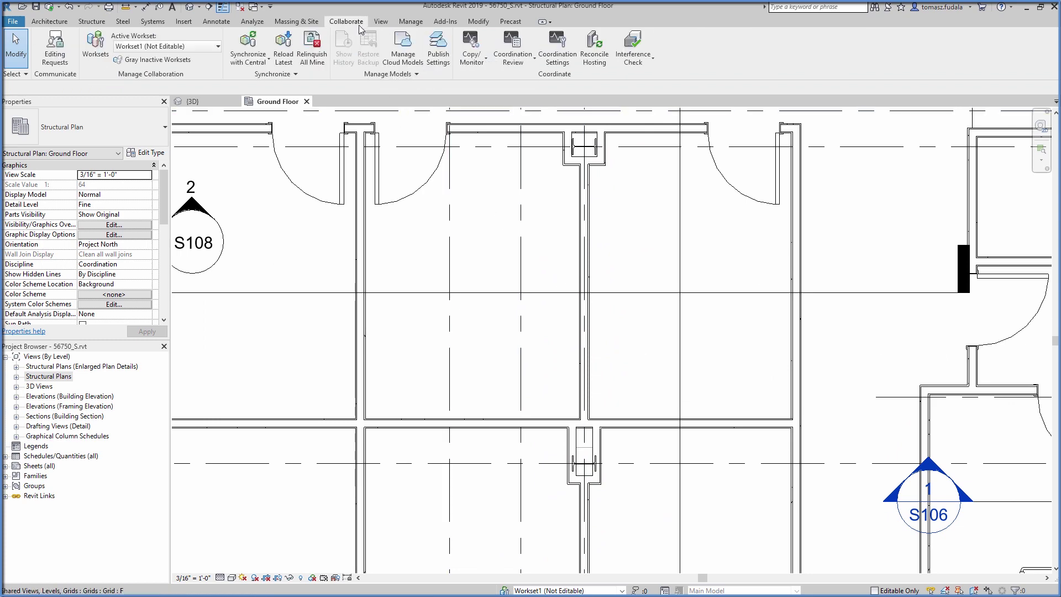
click(247, 44)
click(428, 334)
text(Columns have been moved)
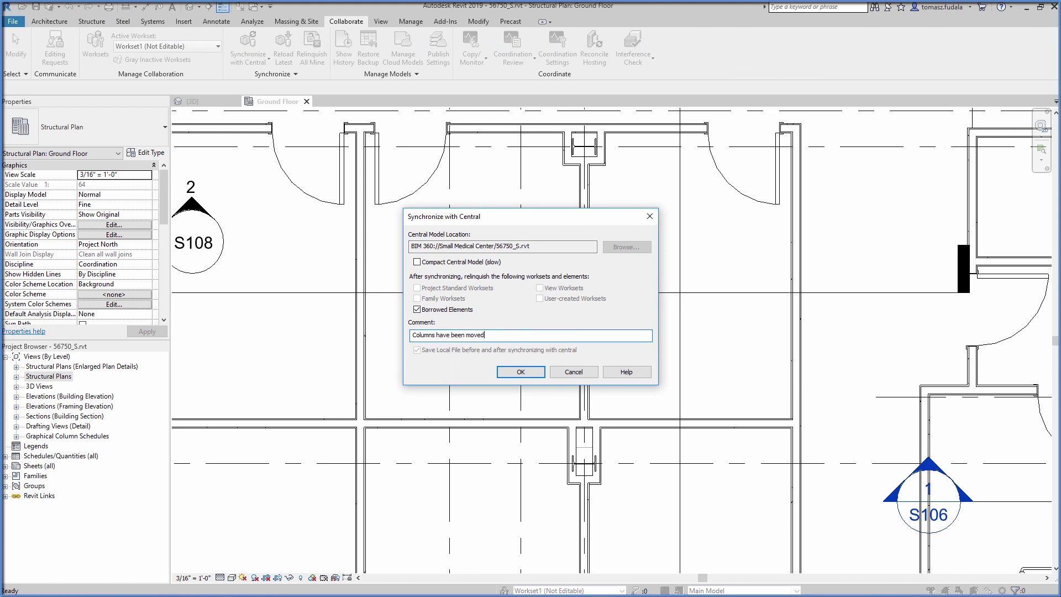
click(512, 371)
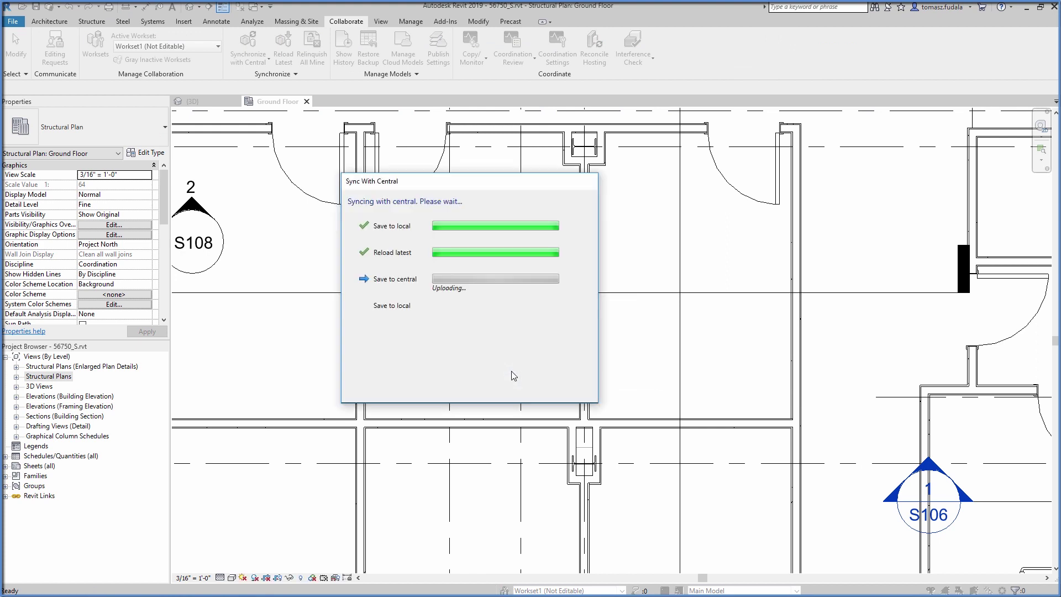